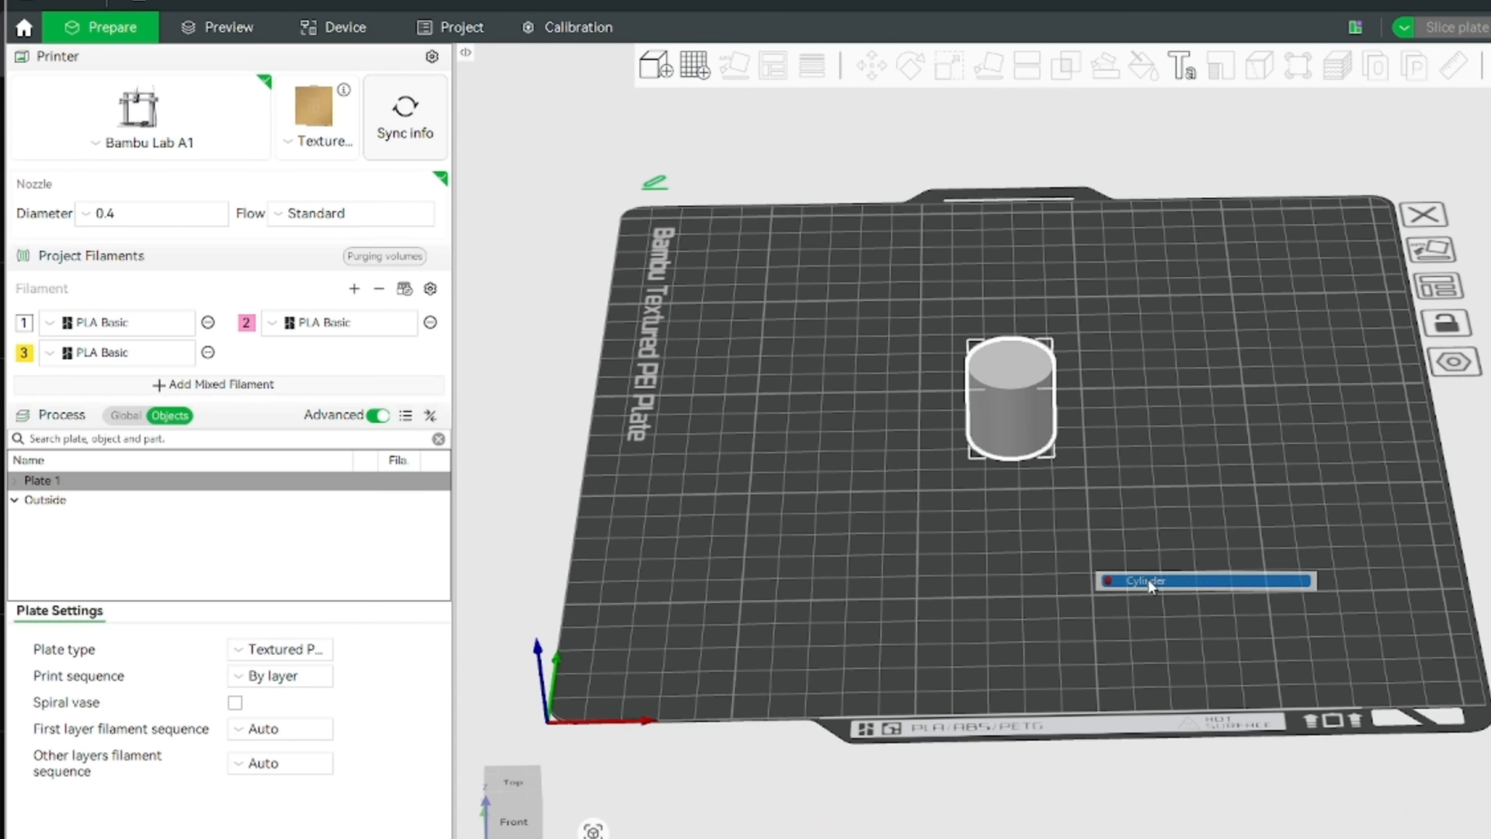
Step: Scale the cylinder uniformly to a size of 90 mm
{"action": "left_click_drag", "start_coordinate": [1066, 544], "coordinate": [1078, 349]}
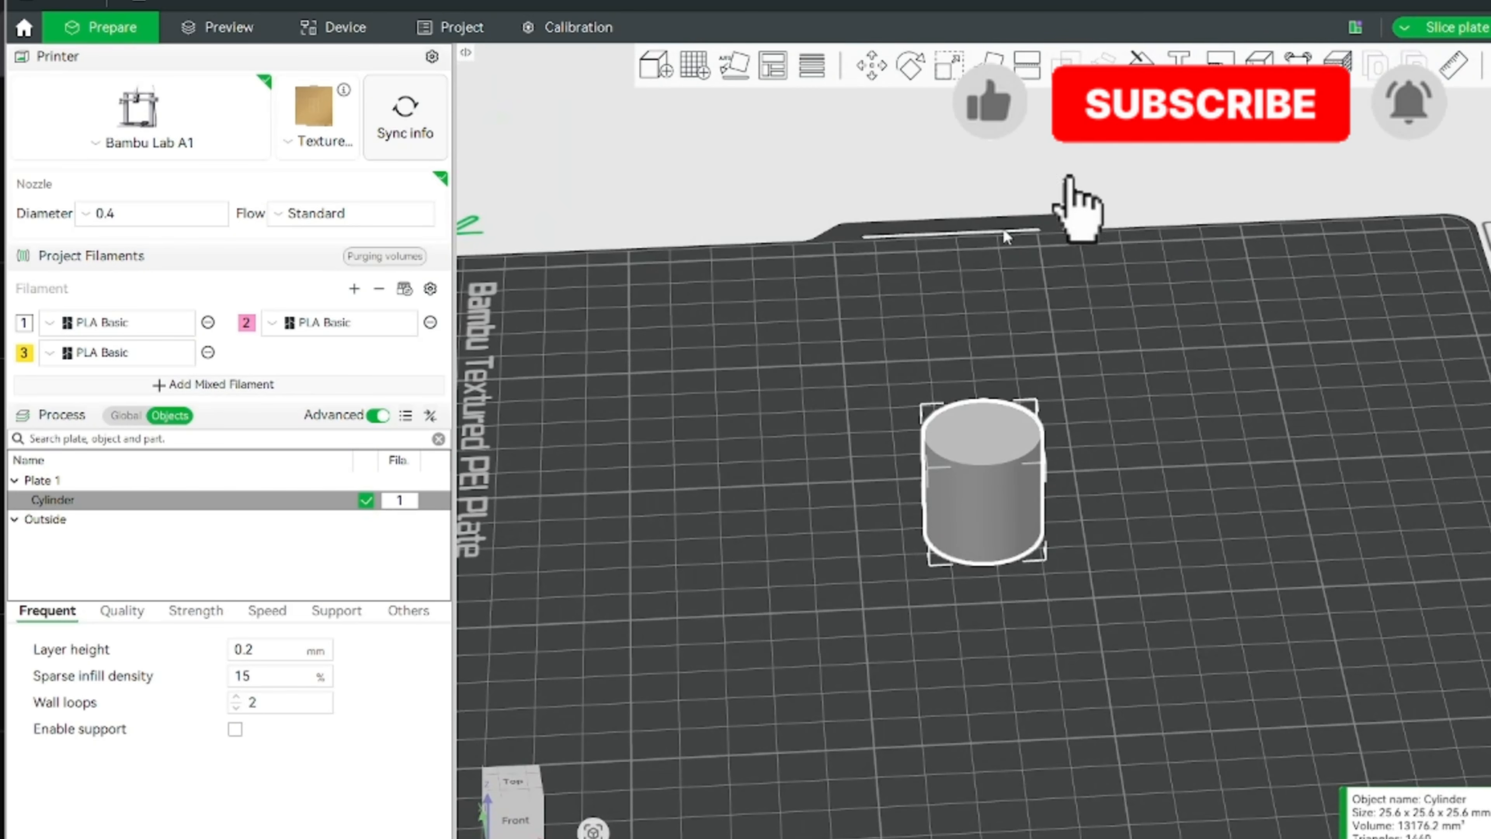
{"action": "key", "text": "s"}
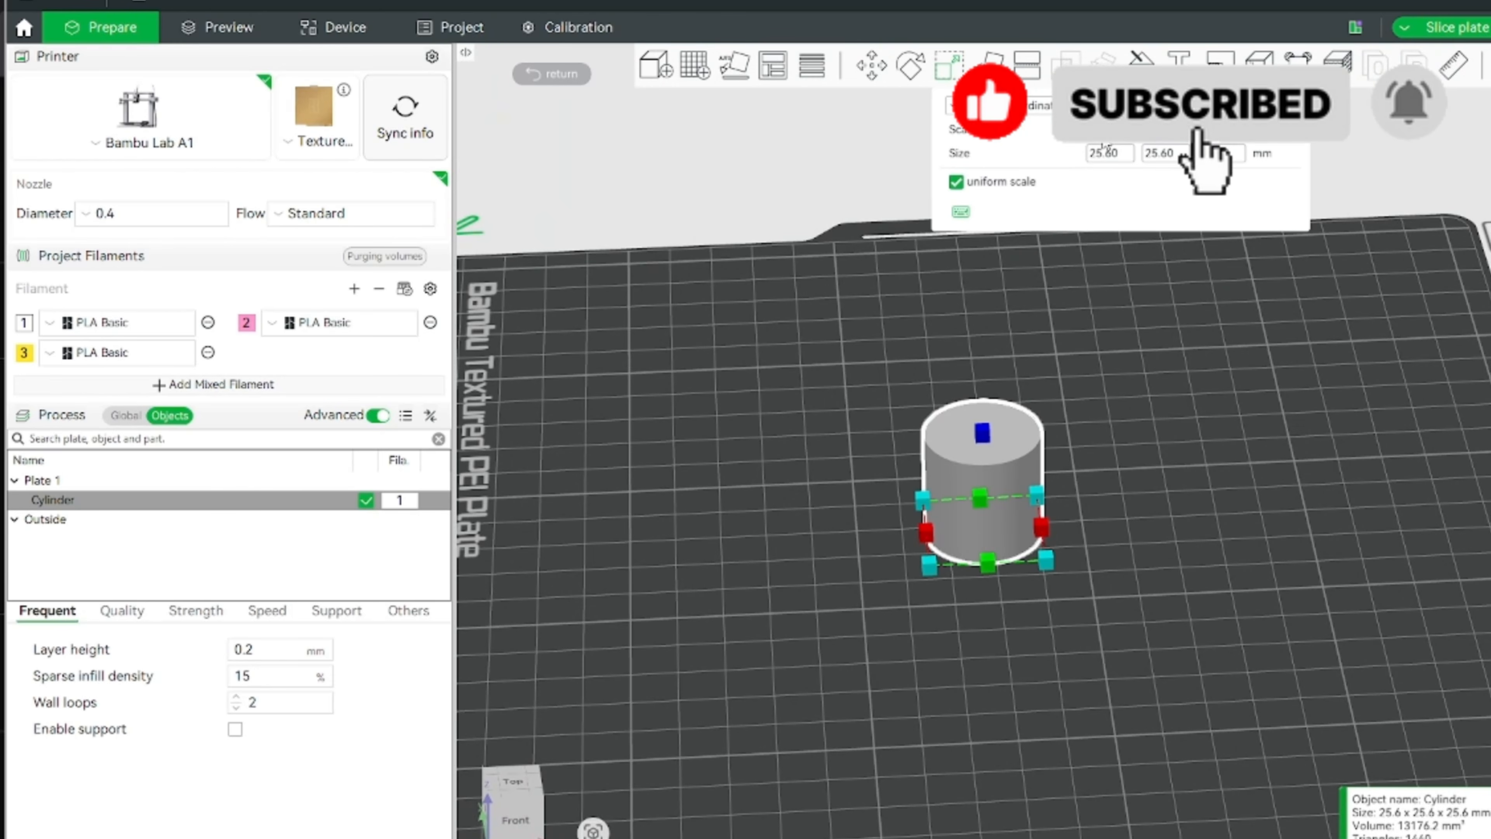
{"action": "left_click_drag", "start_coordinate": [1077, 585], "coordinate": [1087, 209]}
{"action": "left_click", "coordinate": [1103, 153]}
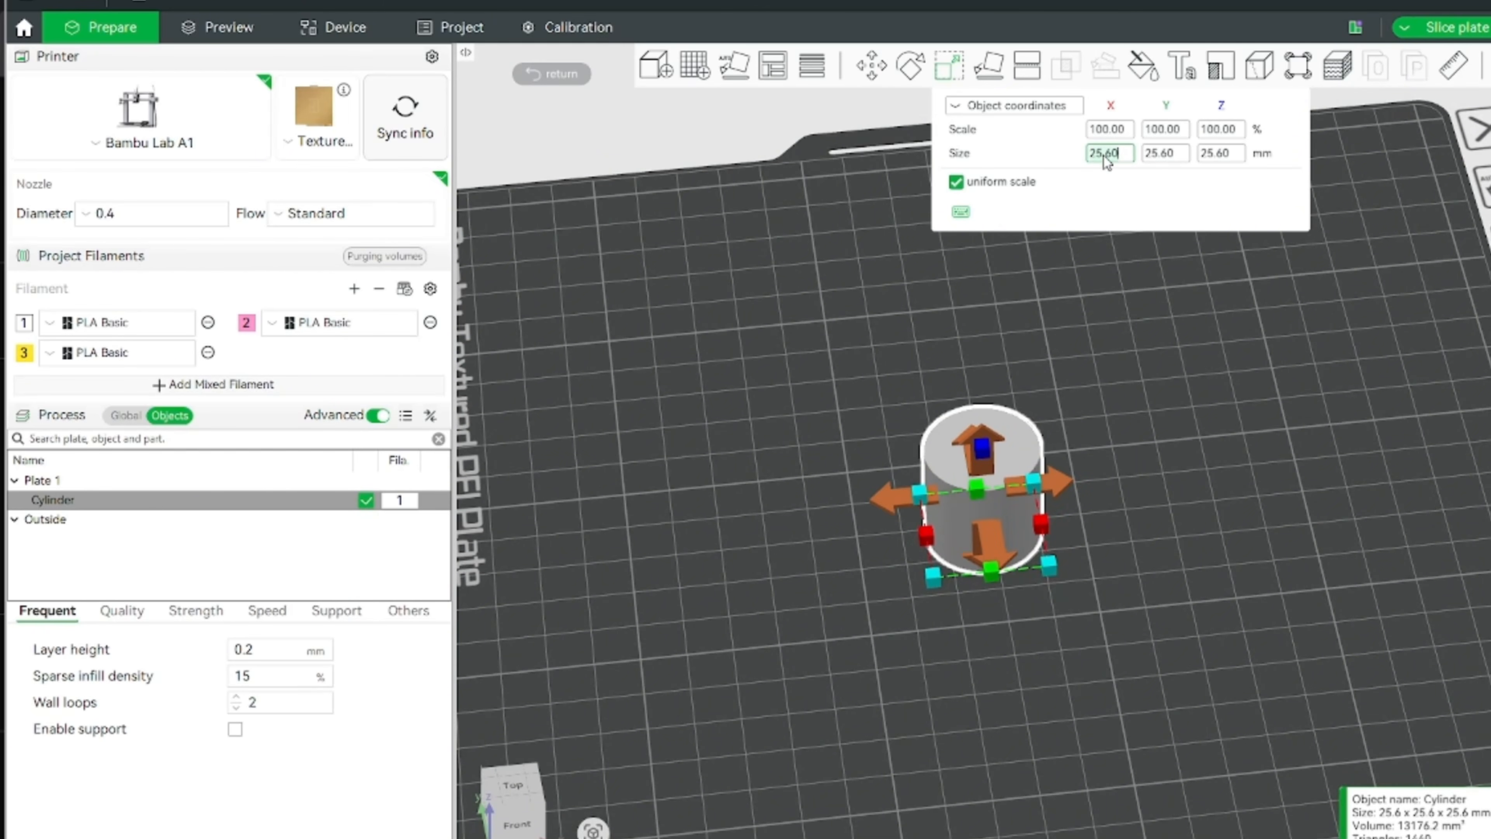
{"action": "key", "text": "Return"}
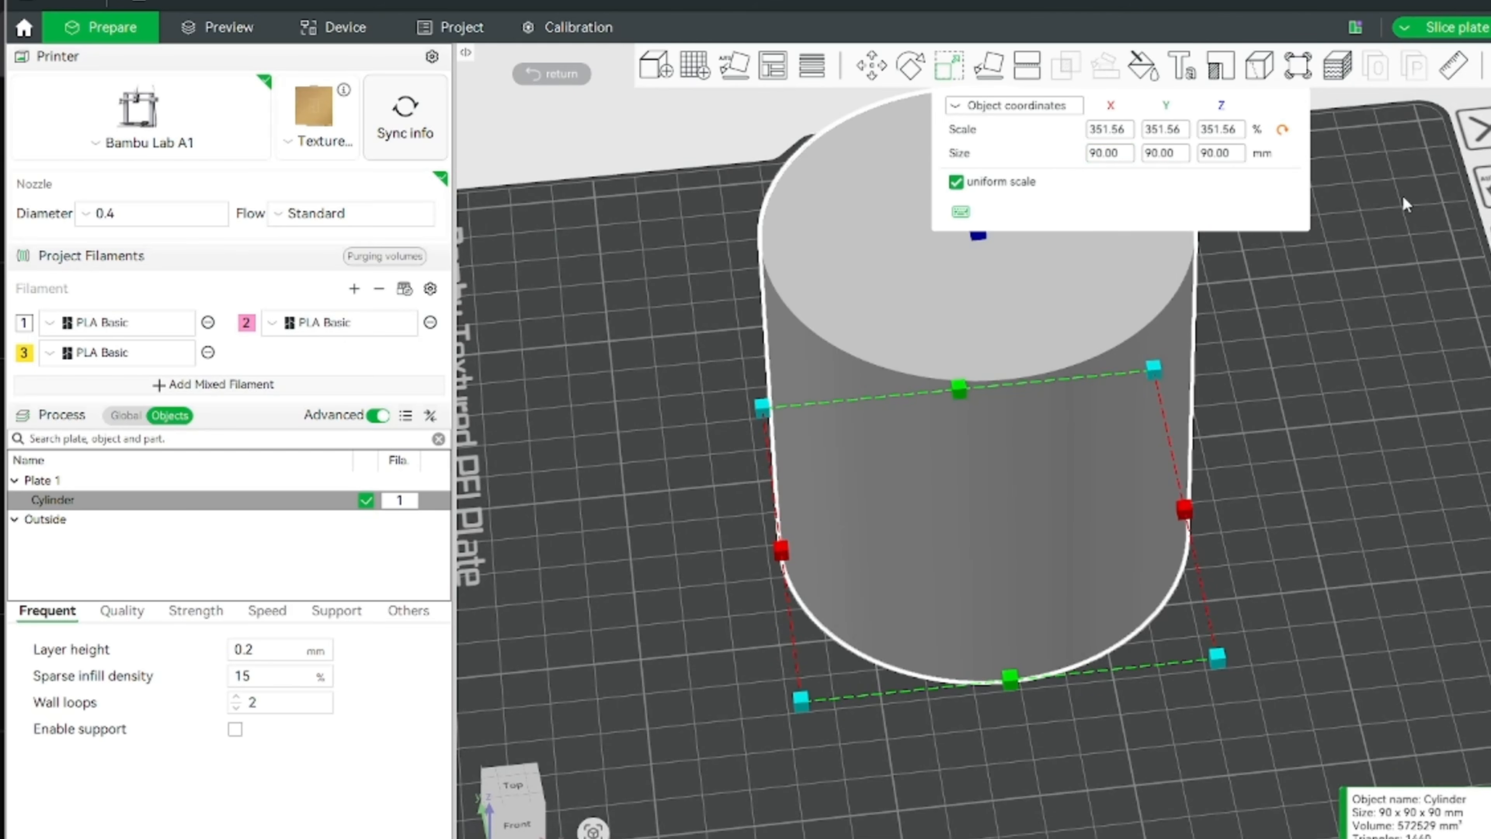
Step: Start a planar cut on the cylinder, add connectors and choose Thread as the connector type
{"action": "scroll", "coordinate": [1327, 314], "scroll_direction": "down", "scroll_amount": 2}
{"action": "right_click_drag", "start_coordinate": [1230, 449], "coordinate": [1161, 545]}
{"action": "scroll", "coordinate": [1161, 545], "scroll_direction": "down", "scroll_amount": 1}
{"action": "mouse_move", "coordinate": [1188, 575]}
{"action": "left_mouse_down"}
{"action": "mouse_move", "coordinate": [1181, 595]}
{"action": "mouse_move", "coordinate": [1190, 571]}
{"action": "left_mouse_up"}
{"action": "left_click", "coordinate": [1202, 517]}
{"action": "left_click_drag", "start_coordinate": [1201, 516], "coordinate": [1198, 556]}
{"action": "left_click", "coordinate": [1056, 518]}
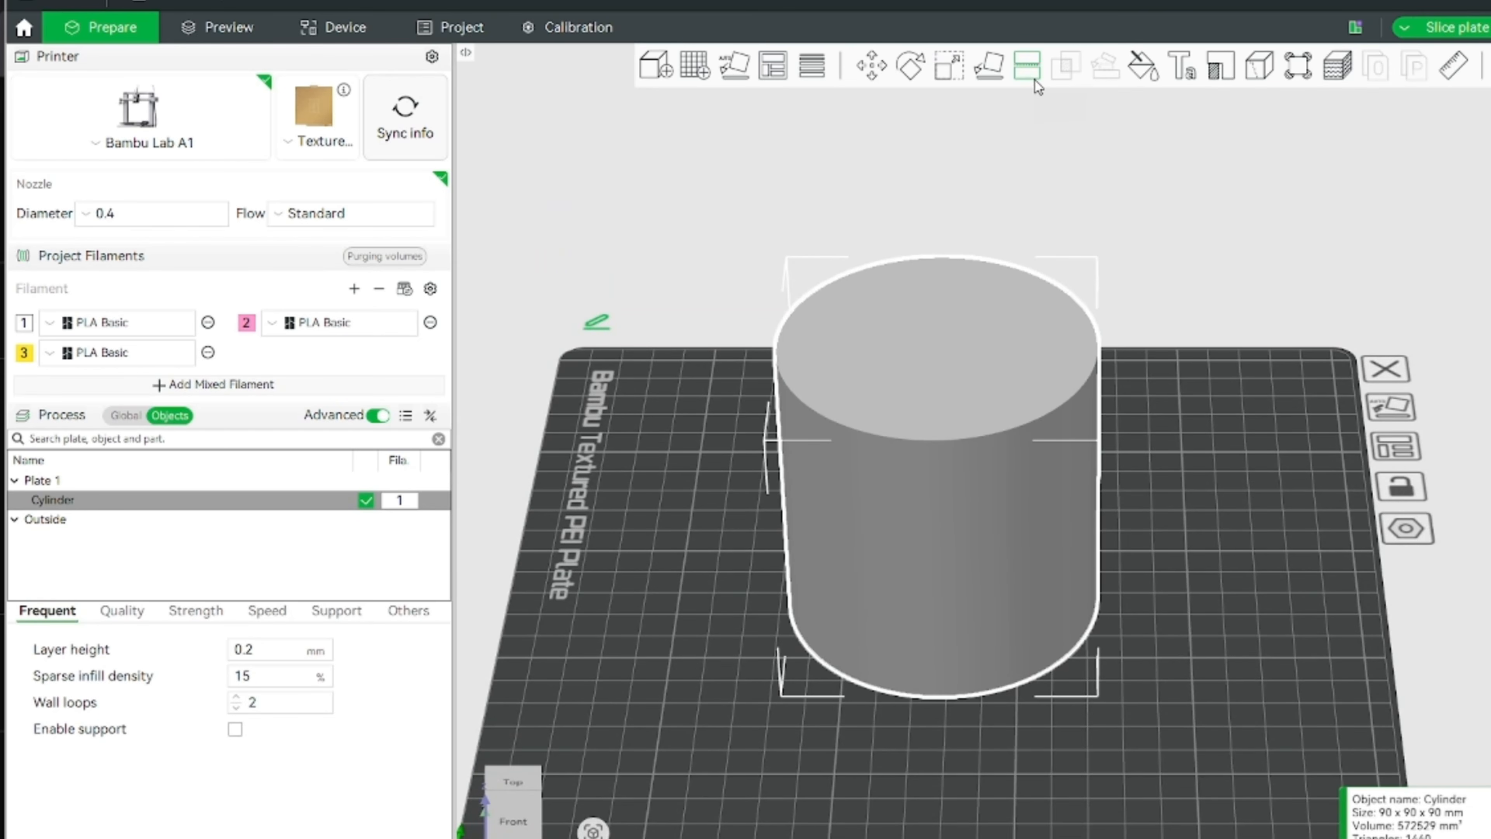
{"action": "left_click", "coordinate": [1027, 66]}
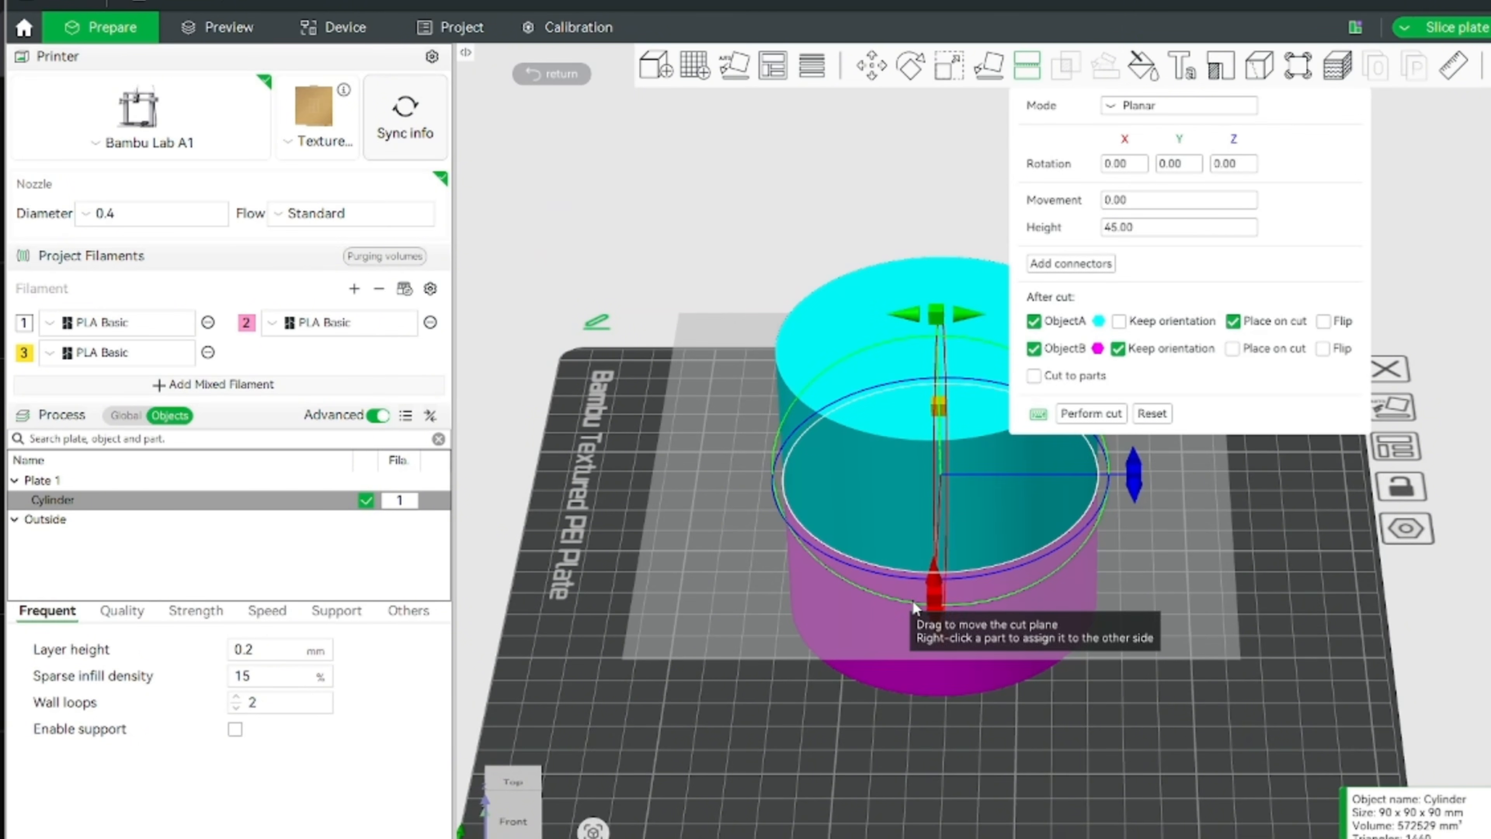
{"action": "middle_click_drag", "start_coordinate": [980, 745], "coordinate": [909, 728]}
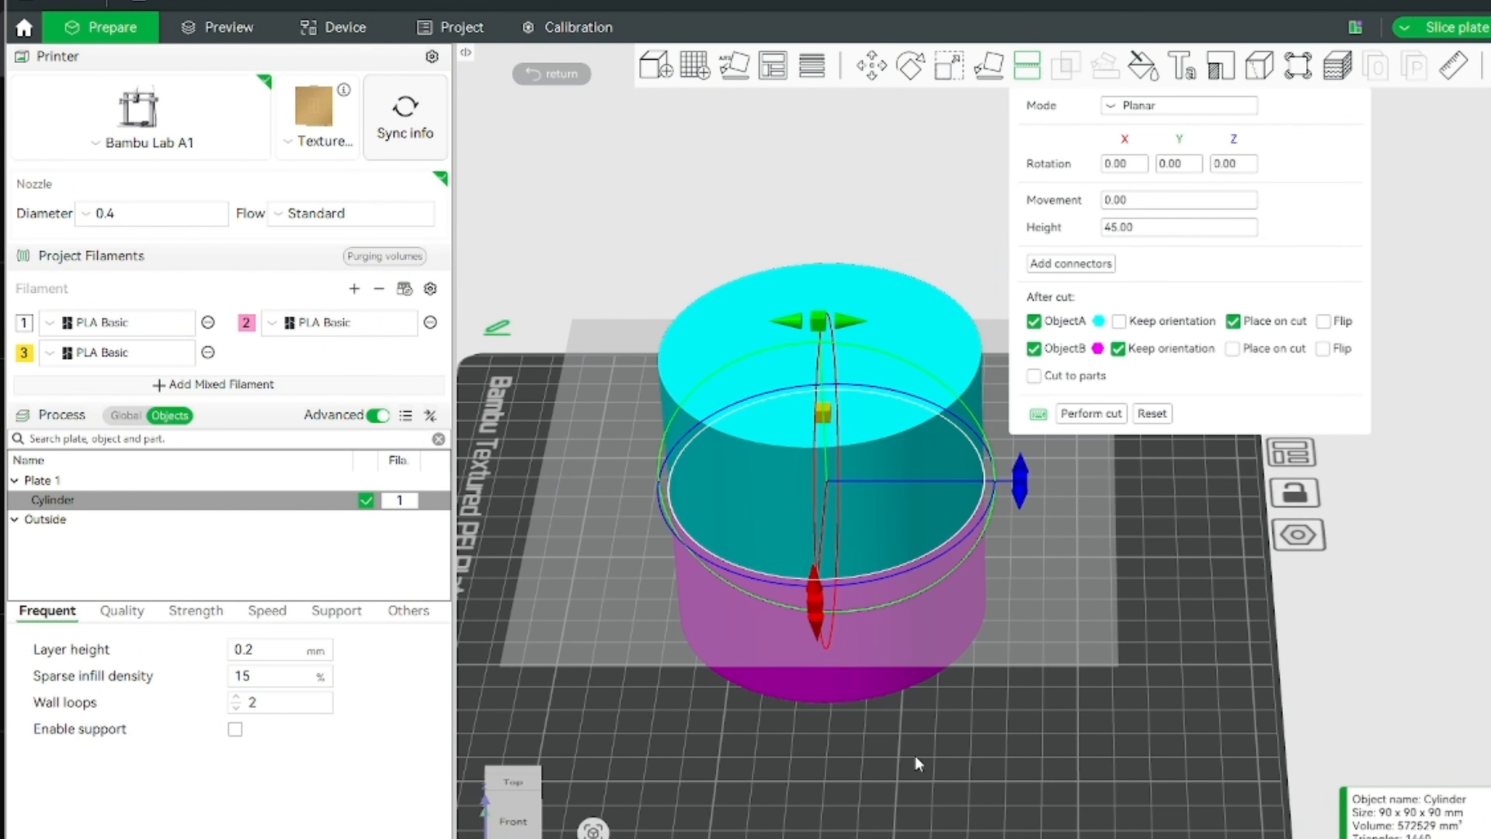
{"action": "left_click_drag", "start_coordinate": [916, 758], "coordinate": [922, 750]}
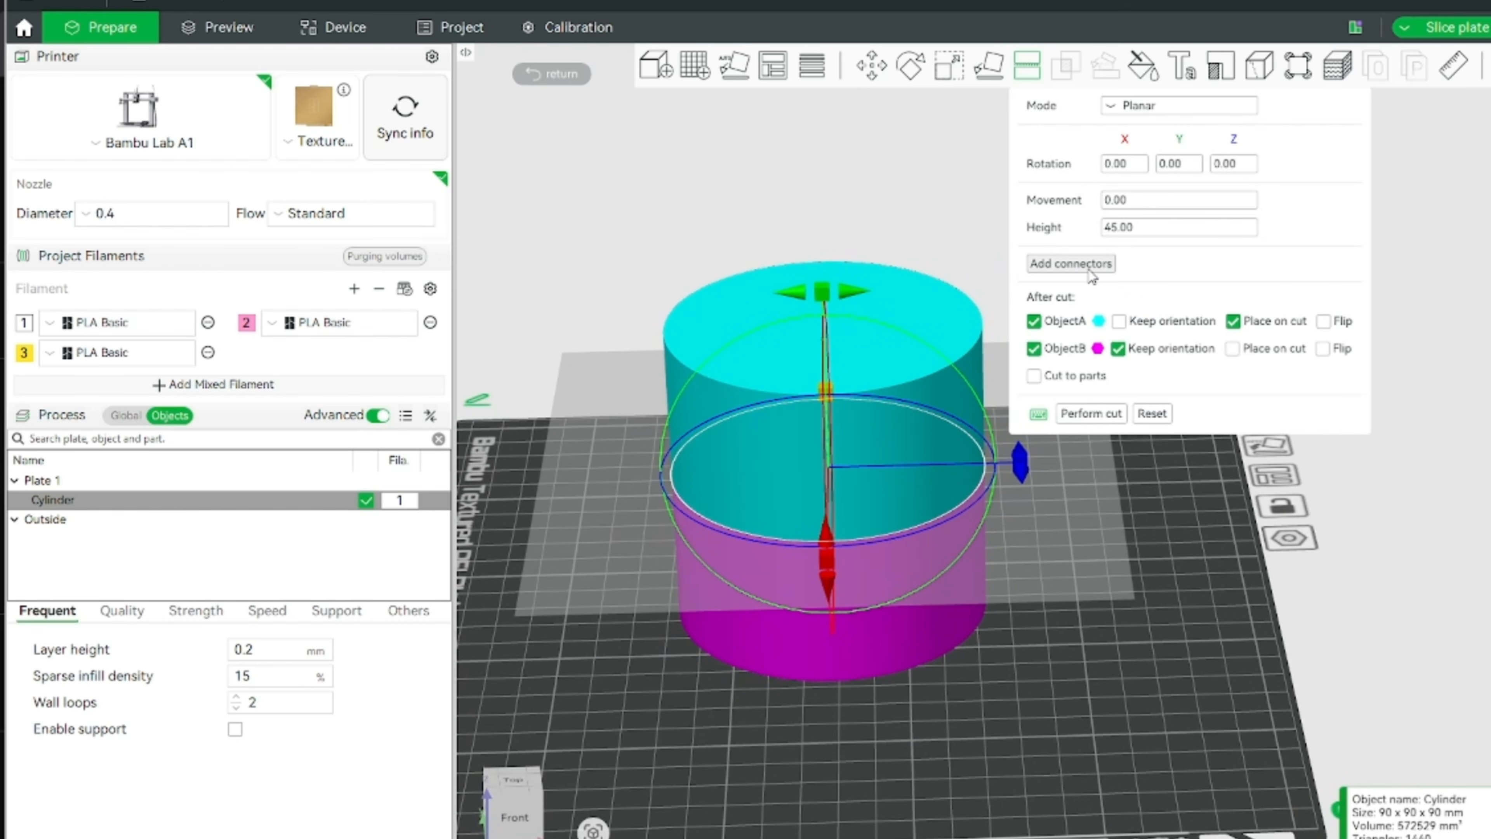
{"action": "left_click", "coordinate": [1089, 270]}
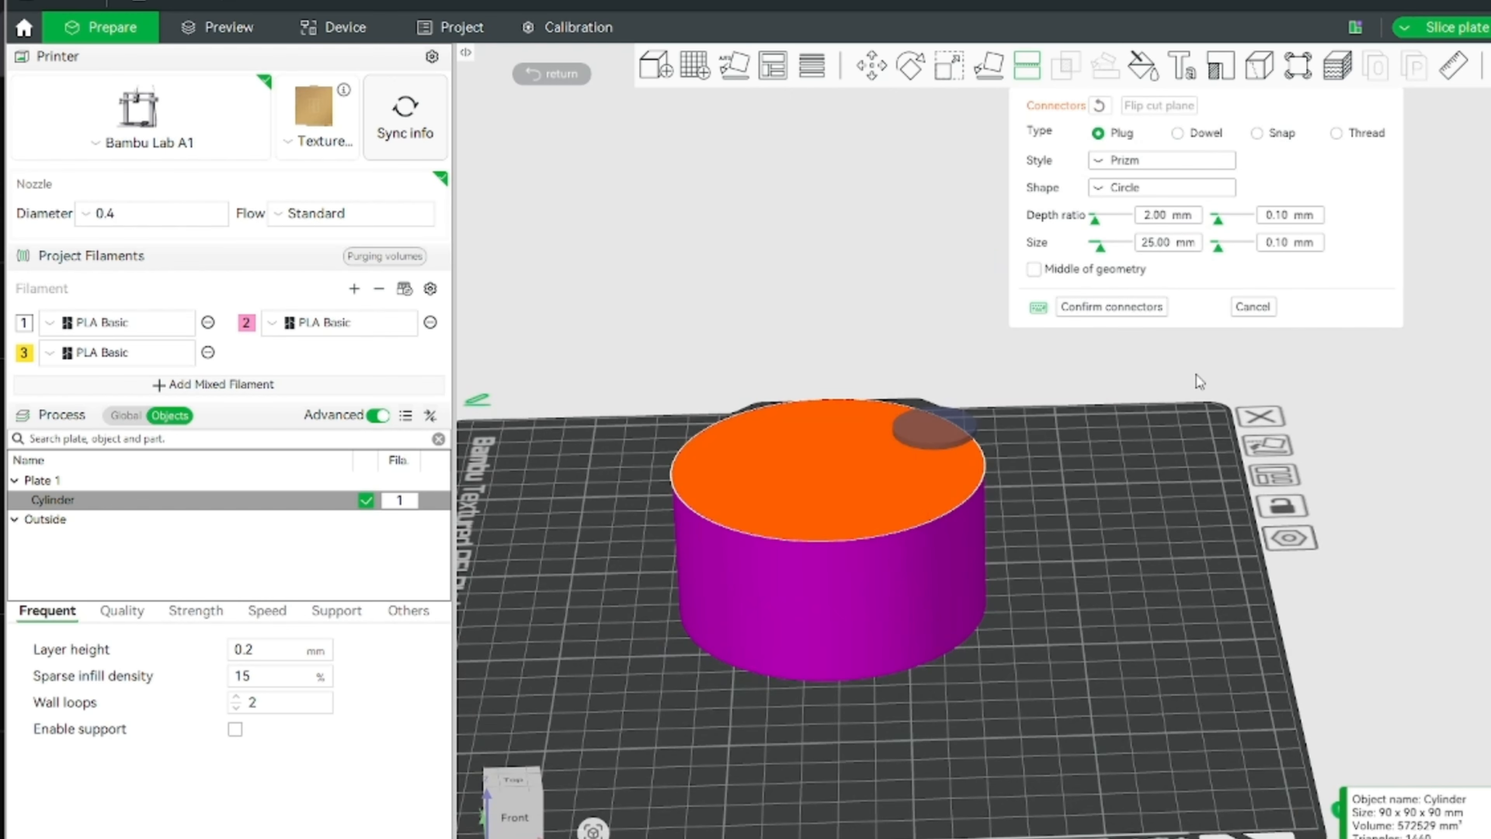
{"action": "left_click_drag", "start_coordinate": [1040, 636], "coordinate": [1040, 691]}
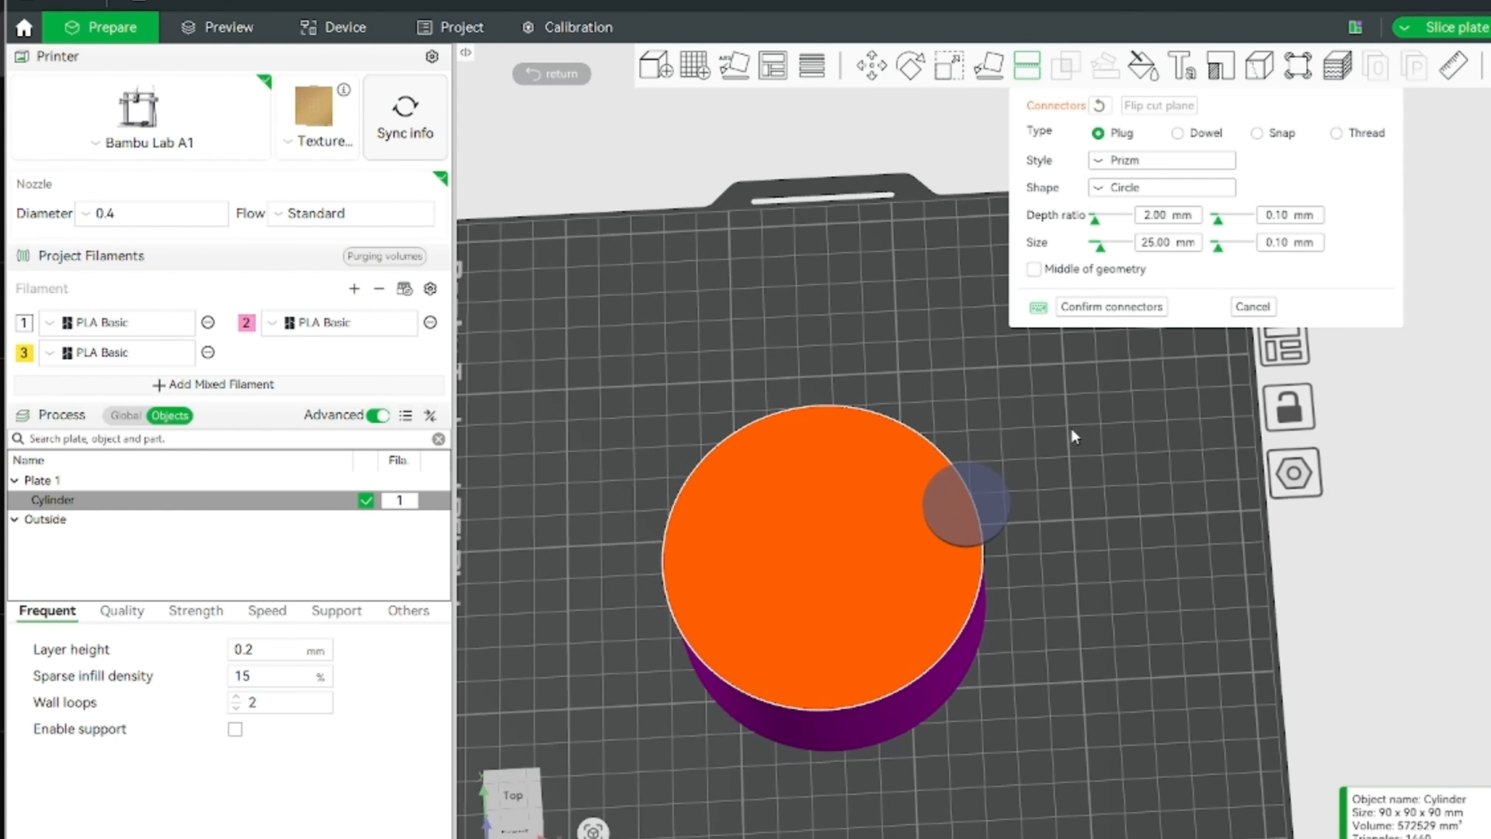
{"action": "left_click", "coordinate": [1337, 134]}
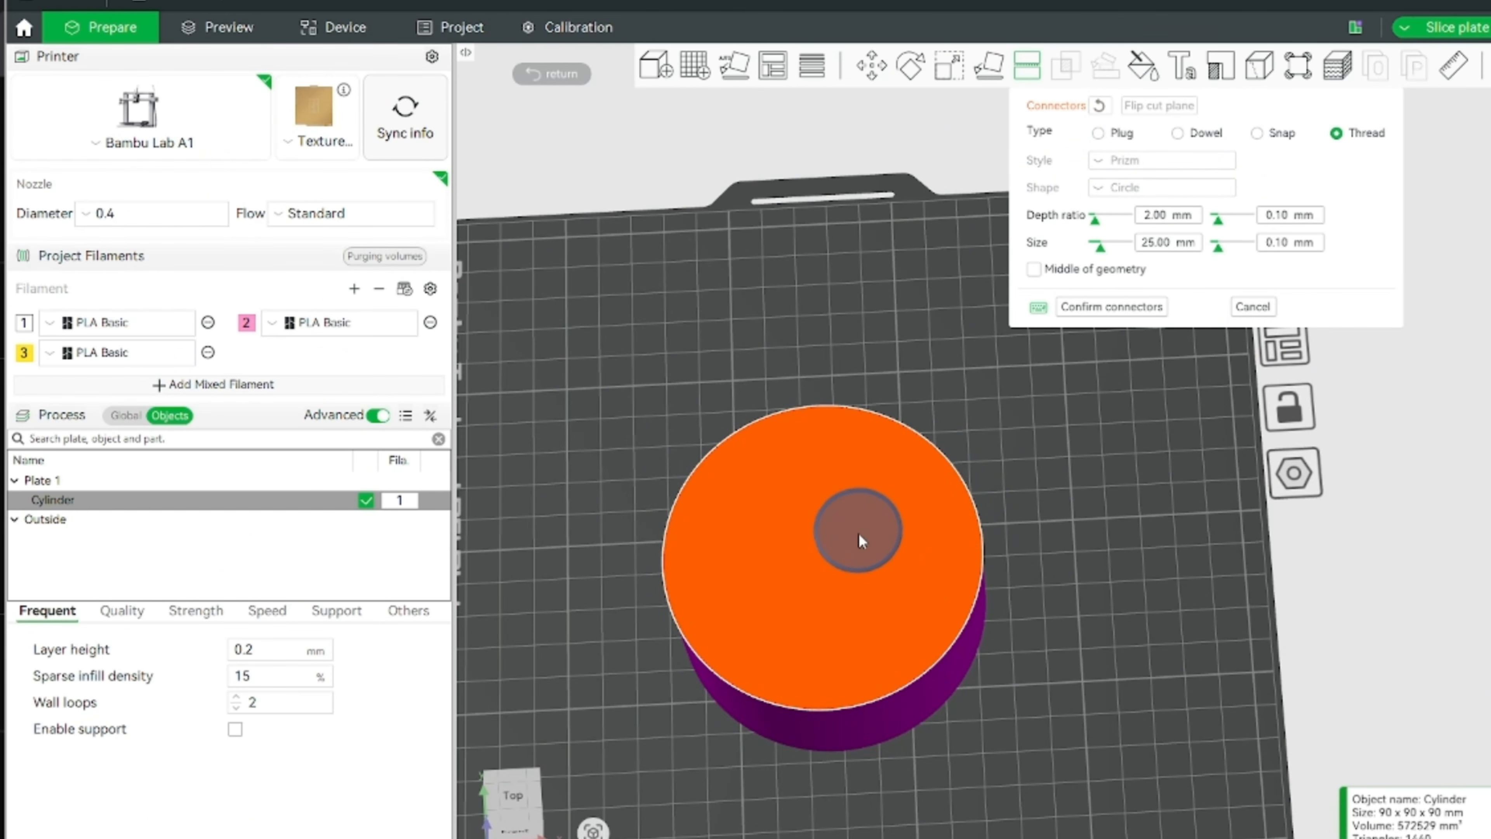
{"action": "left_click", "coordinate": [935, 448]}
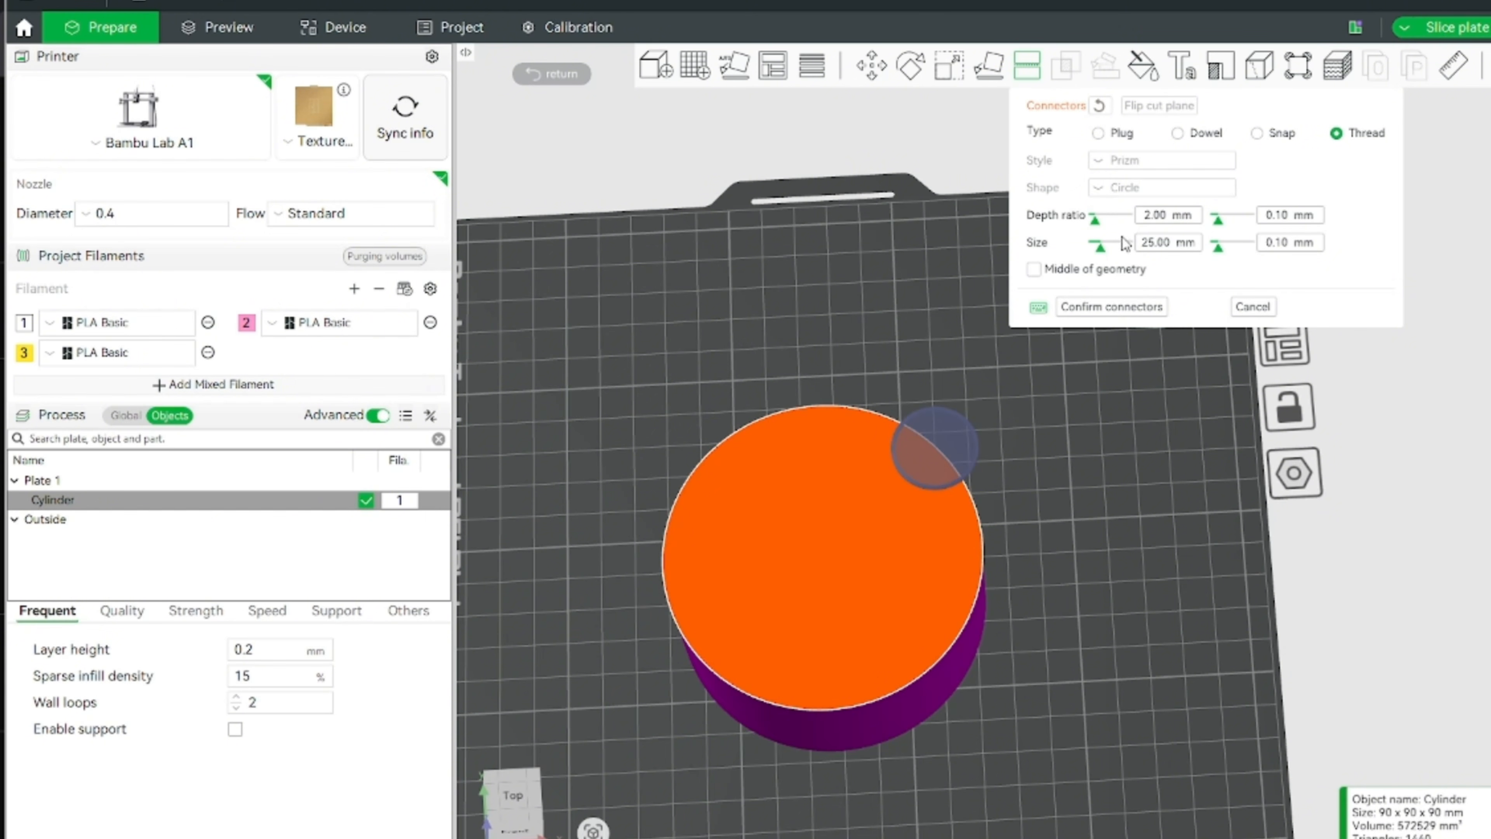
Step: Set the thread connector's depth to 10 mm and its size to 87 mm
{"action": "left_click", "coordinate": [1173, 217]}
{"action": "key", "text": "BackSpace"}
{"action": "key", "text": "BackSpace"}
{"action": "key", "text": "BackSpace"}
{"action": "key", "text": "BackSpace"}
{"action": "type", "text": "10"}
{"action": "key", "text": "Return"}
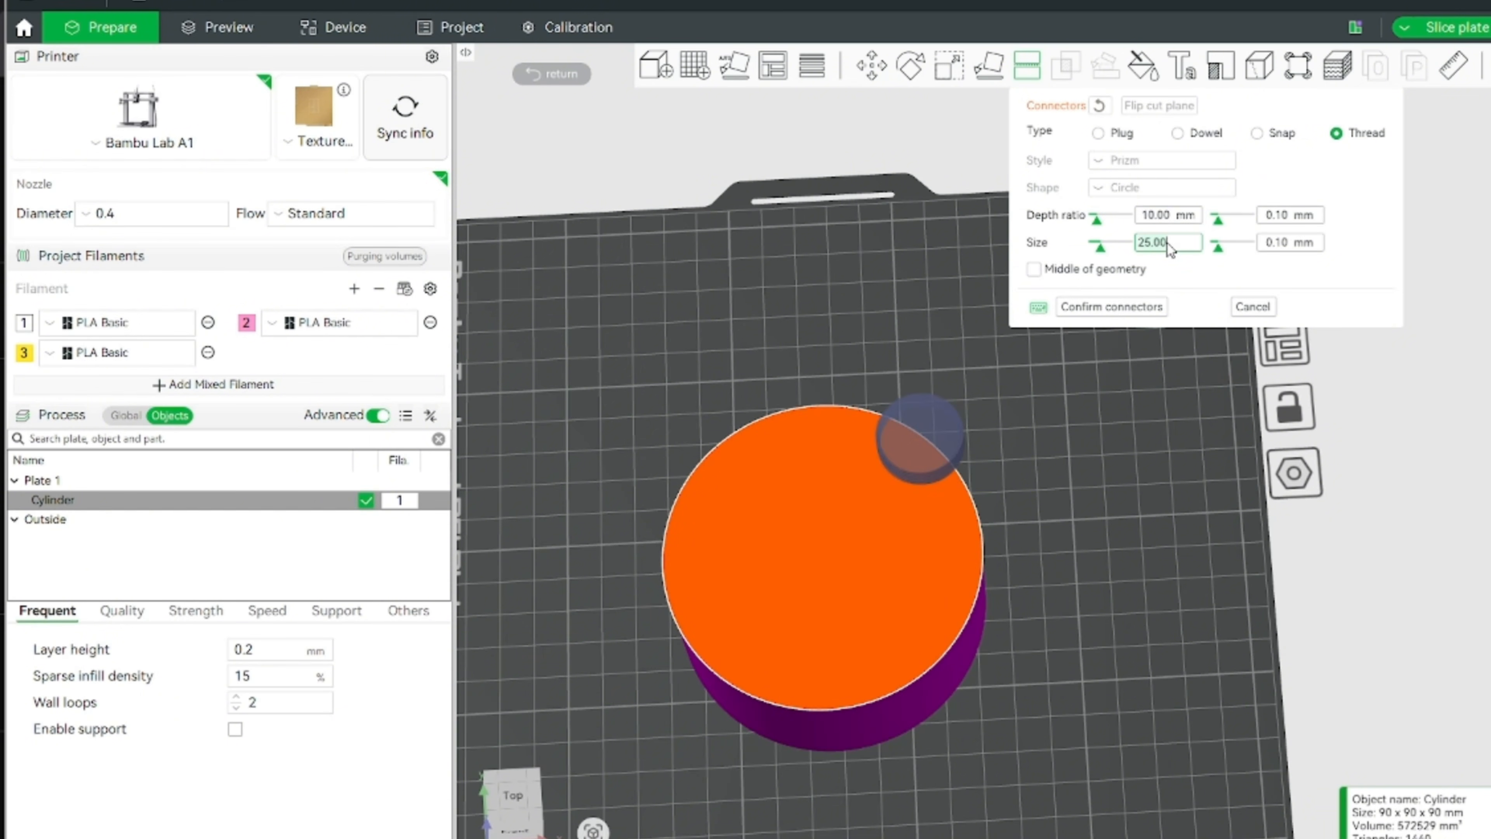
{"action": "key", "text": "ctrl+a"}
{"action": "type", "text": "87"}
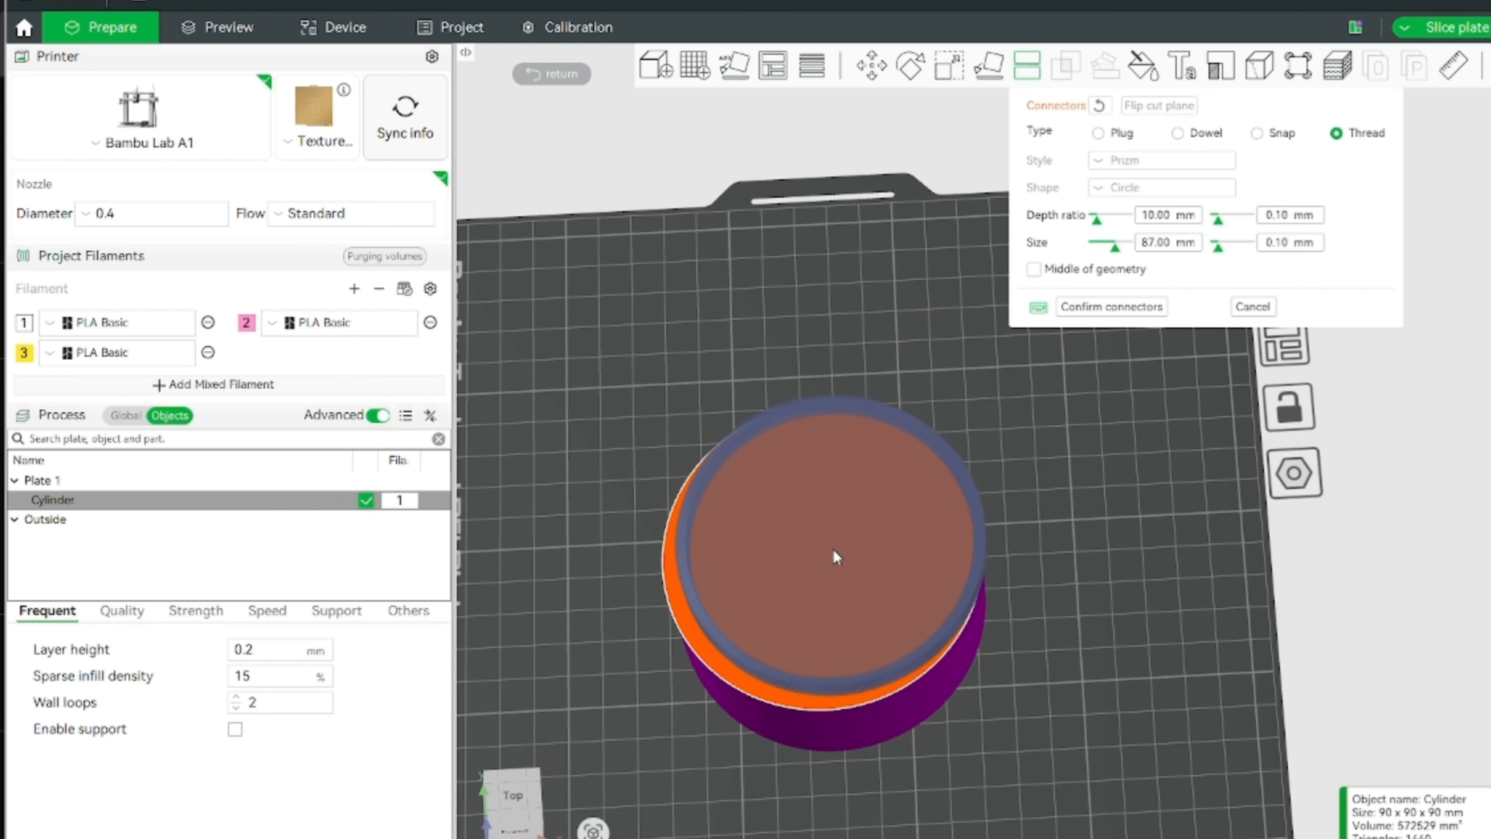
Step: Place the thread connector at the middle of the geometry on the cut face and confirm the connectors
{"action": "left_click", "coordinate": [1033, 271]}
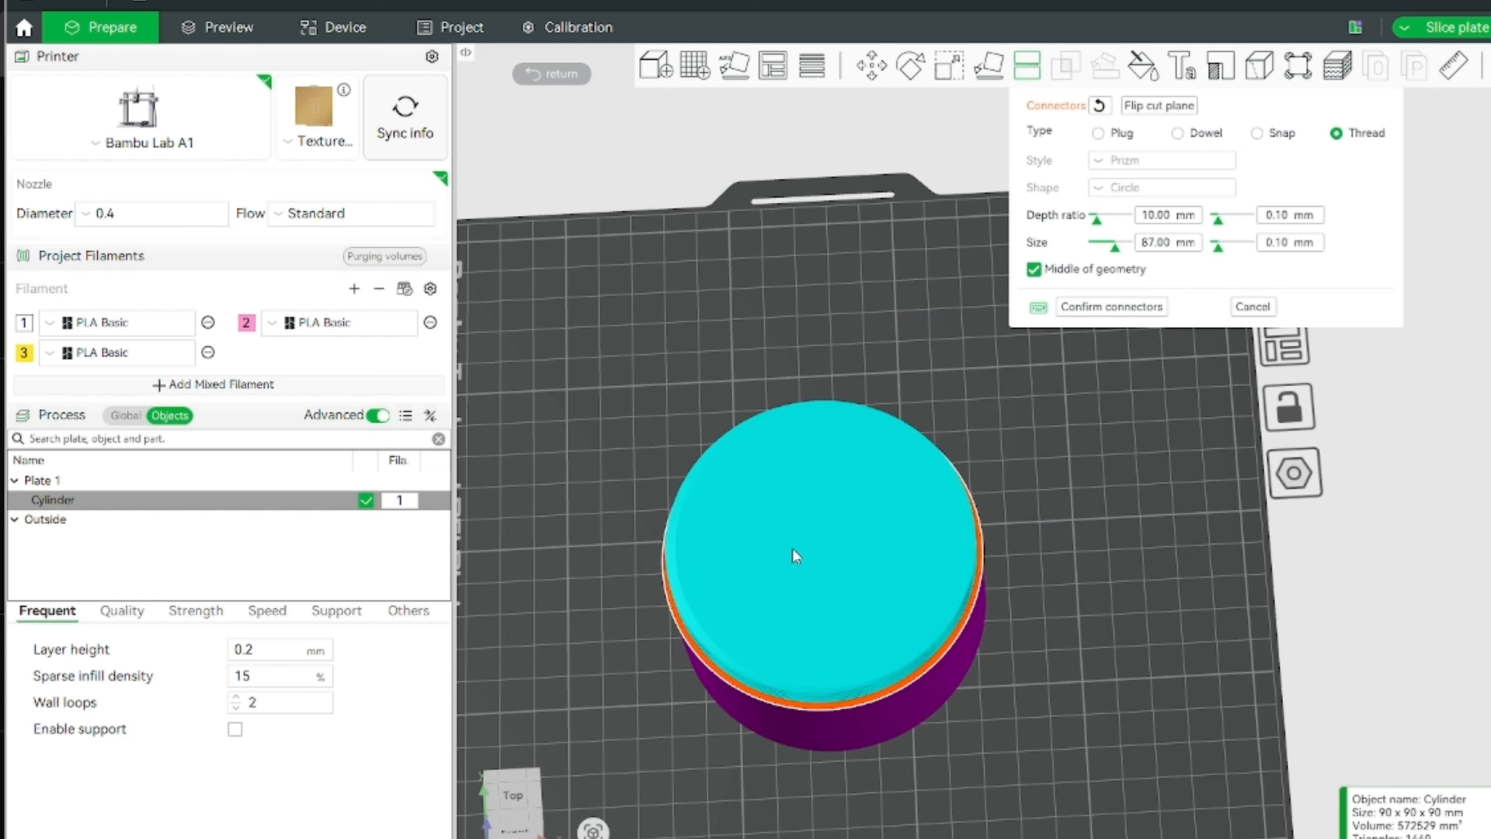
{"action": "left_click_drag", "start_coordinate": [1030, 733], "coordinate": [1026, 653]}
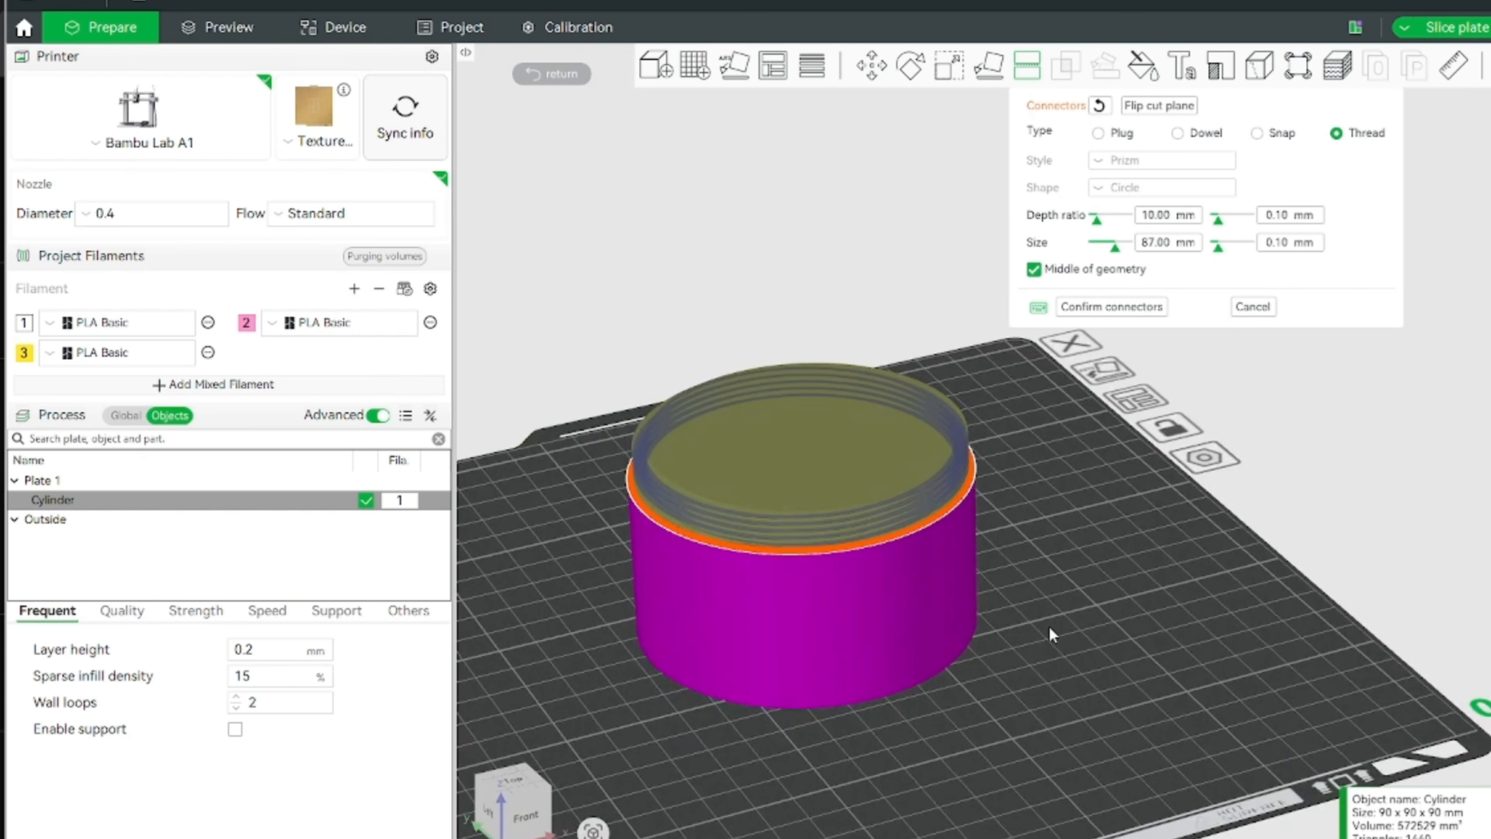
{"action": "right_click_drag", "start_coordinate": [1049, 631], "coordinate": [1230, 666]}
{"action": "scroll", "coordinate": [1042, 728], "scroll_direction": "up", "scroll_amount": 3}
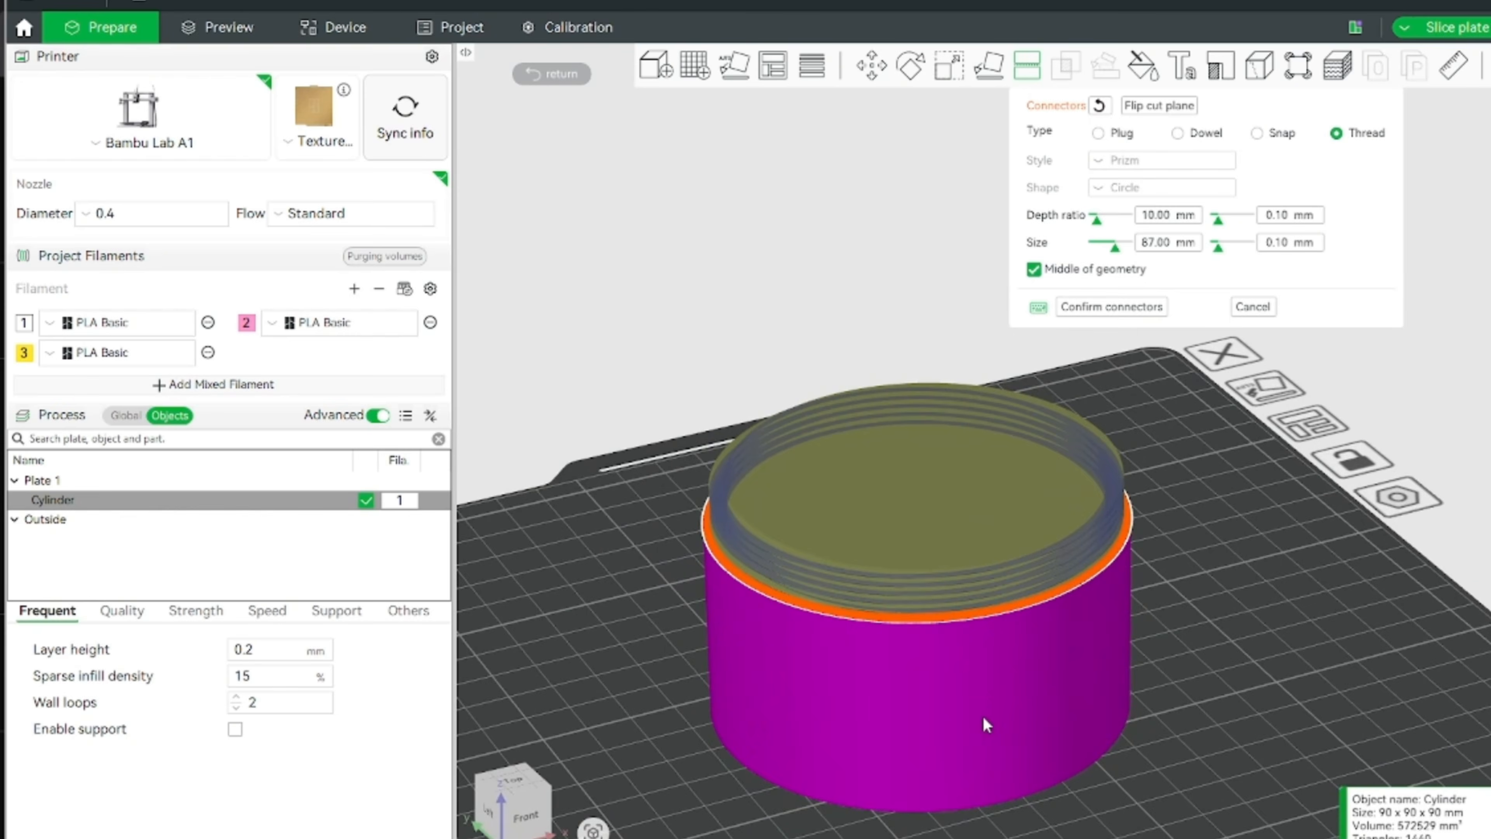
{"action": "left_click_drag", "start_coordinate": [1251, 724], "coordinate": [1221, 718]}
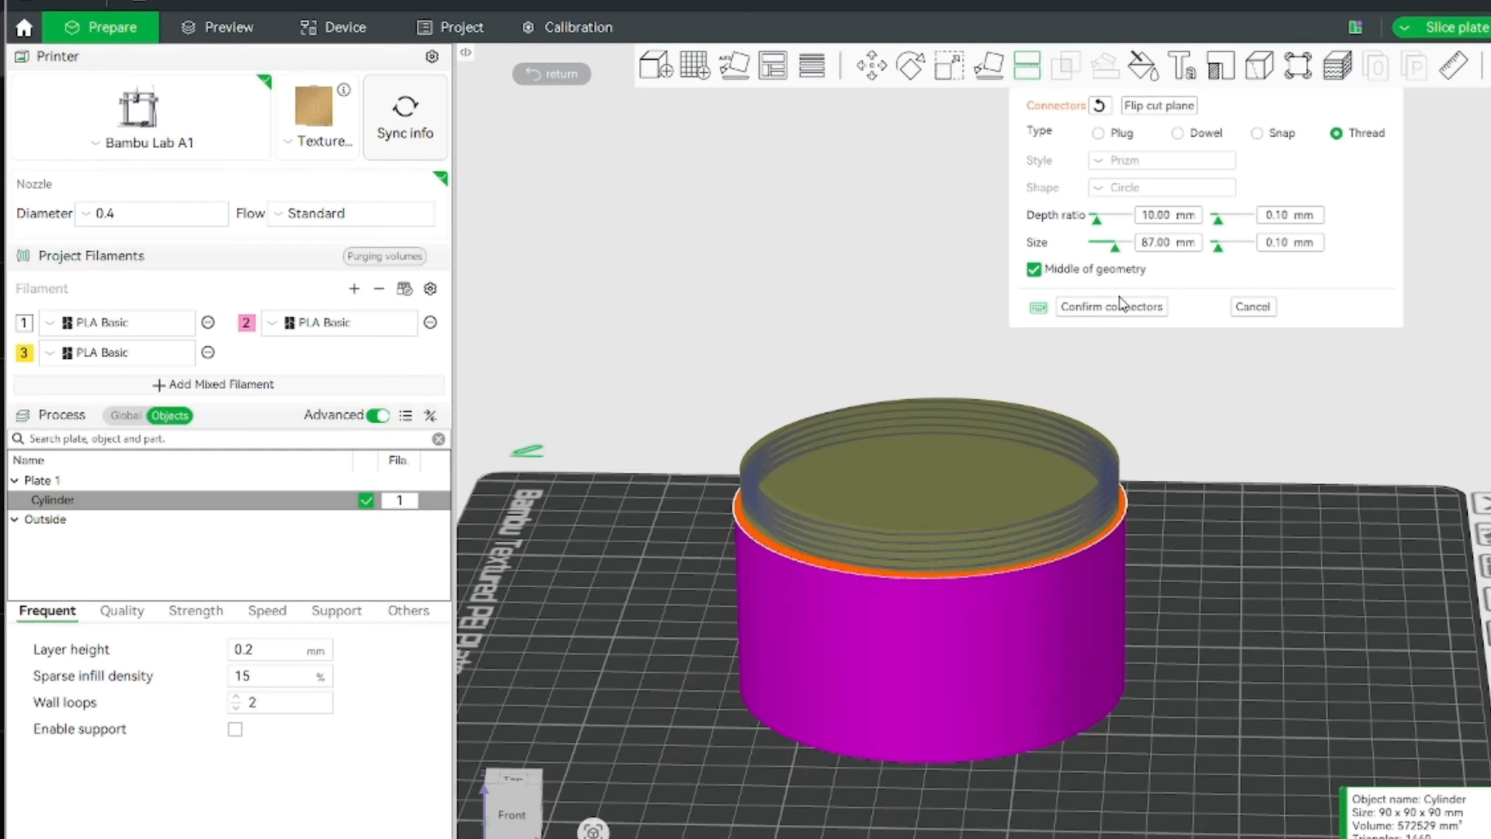
{"action": "left_click", "coordinate": [1110, 311]}
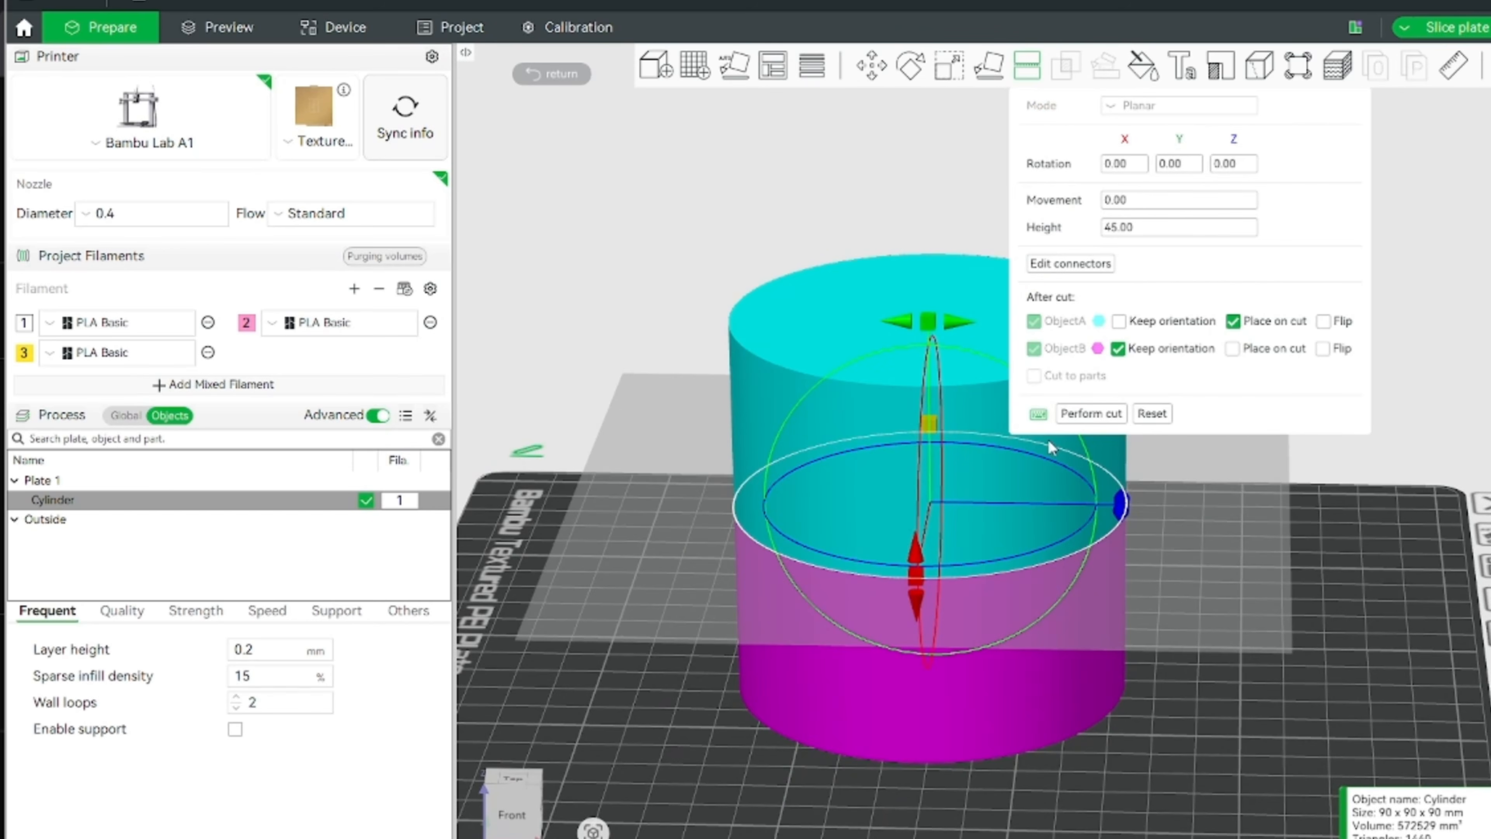
Step: Raise the cut plane to a height of about 65.6 mm and perform the cut
{"action": "scroll", "coordinate": [1111, 672], "scroll_direction": "down", "scroll_amount": 2}
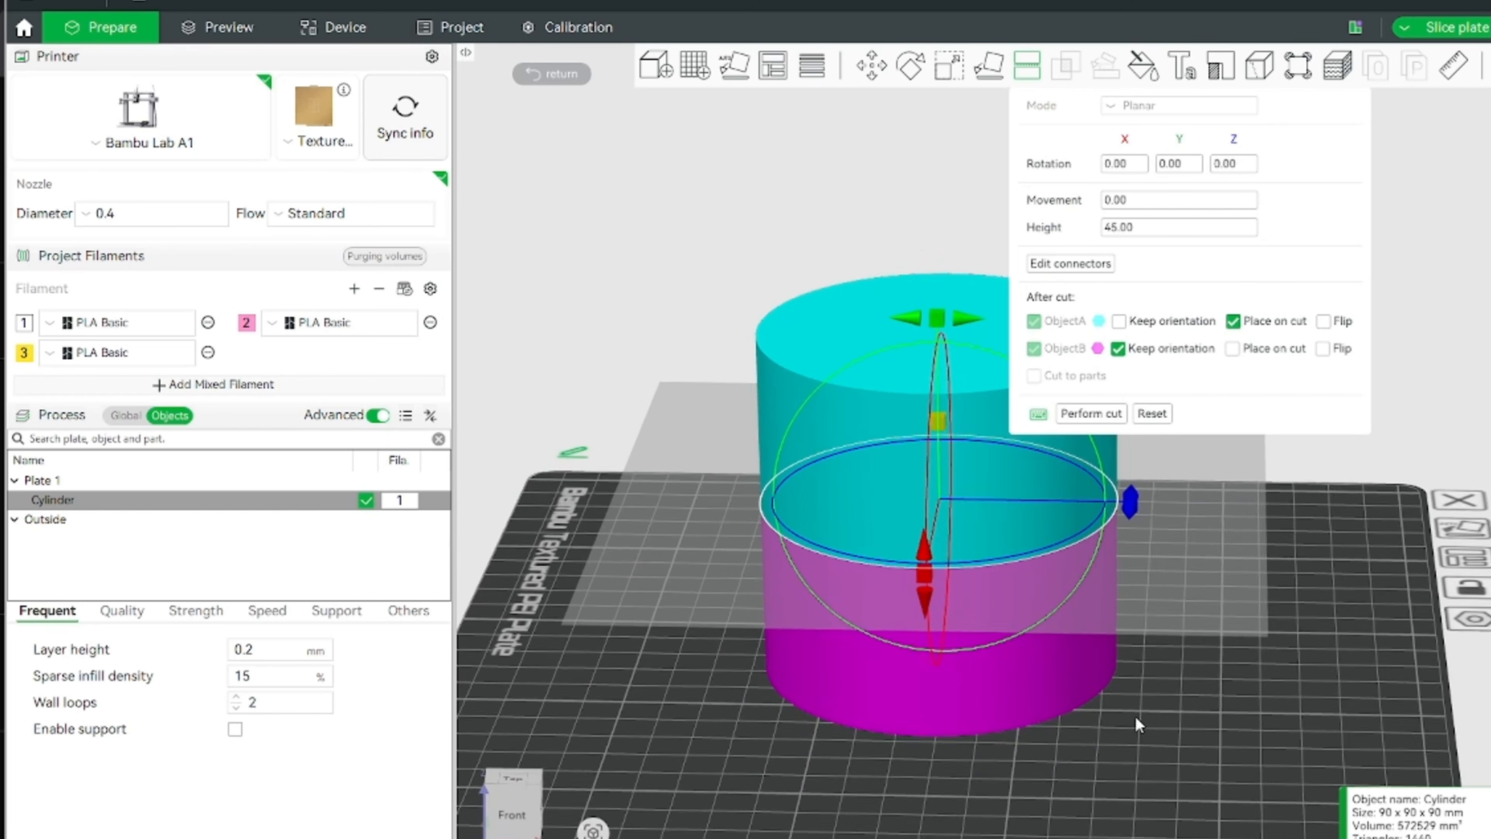
{"action": "right_click_drag", "start_coordinate": [1139, 726], "coordinate": [980, 740]}
{"action": "left_click_drag", "start_coordinate": [805, 425], "coordinate": [793, 348]}
{"action": "left_click_drag", "start_coordinate": [1070, 703], "coordinate": [1089, 711]}
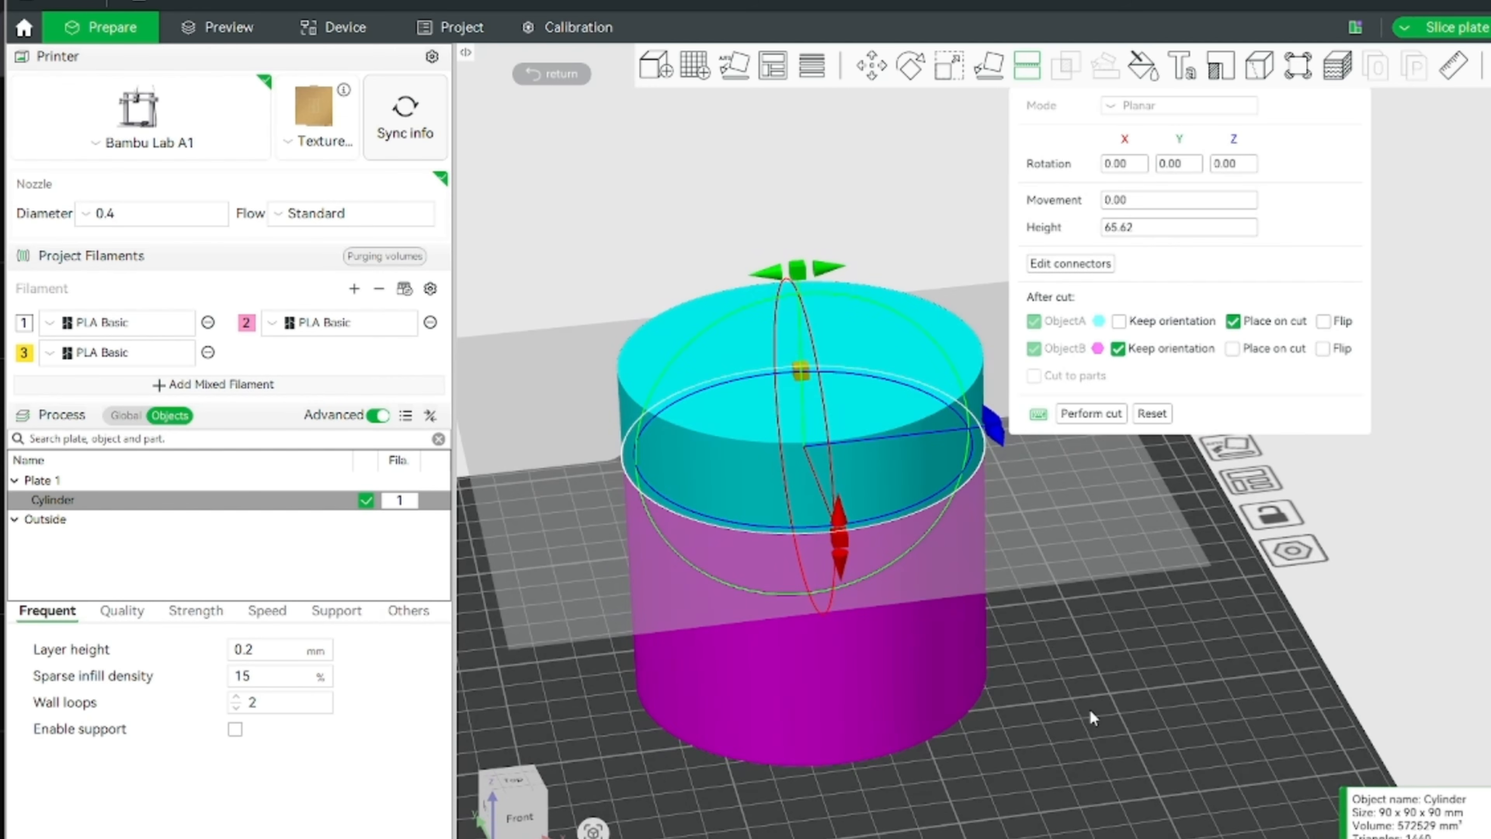
{"action": "left_click", "coordinate": [1087, 413]}
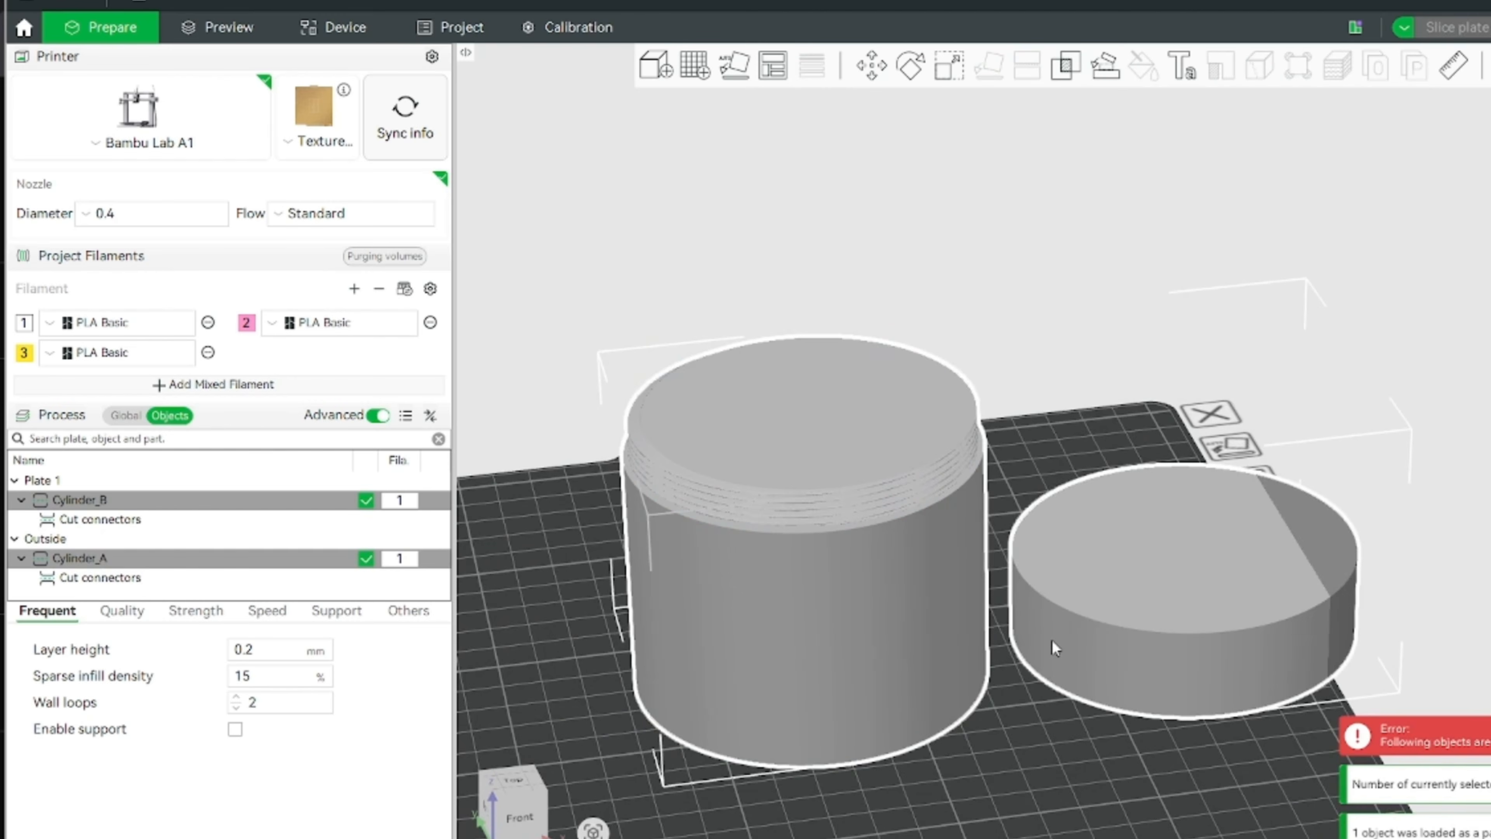
Step: Reposition the threaded body and the lid side by side so that both lie fully on the build plate
{"action": "scroll", "coordinate": [1052, 640], "scroll_direction": "down", "scroll_amount": 3}
{"action": "left_click", "coordinate": [1017, 580]}
{"action": "left_click", "coordinate": [999, 579]}
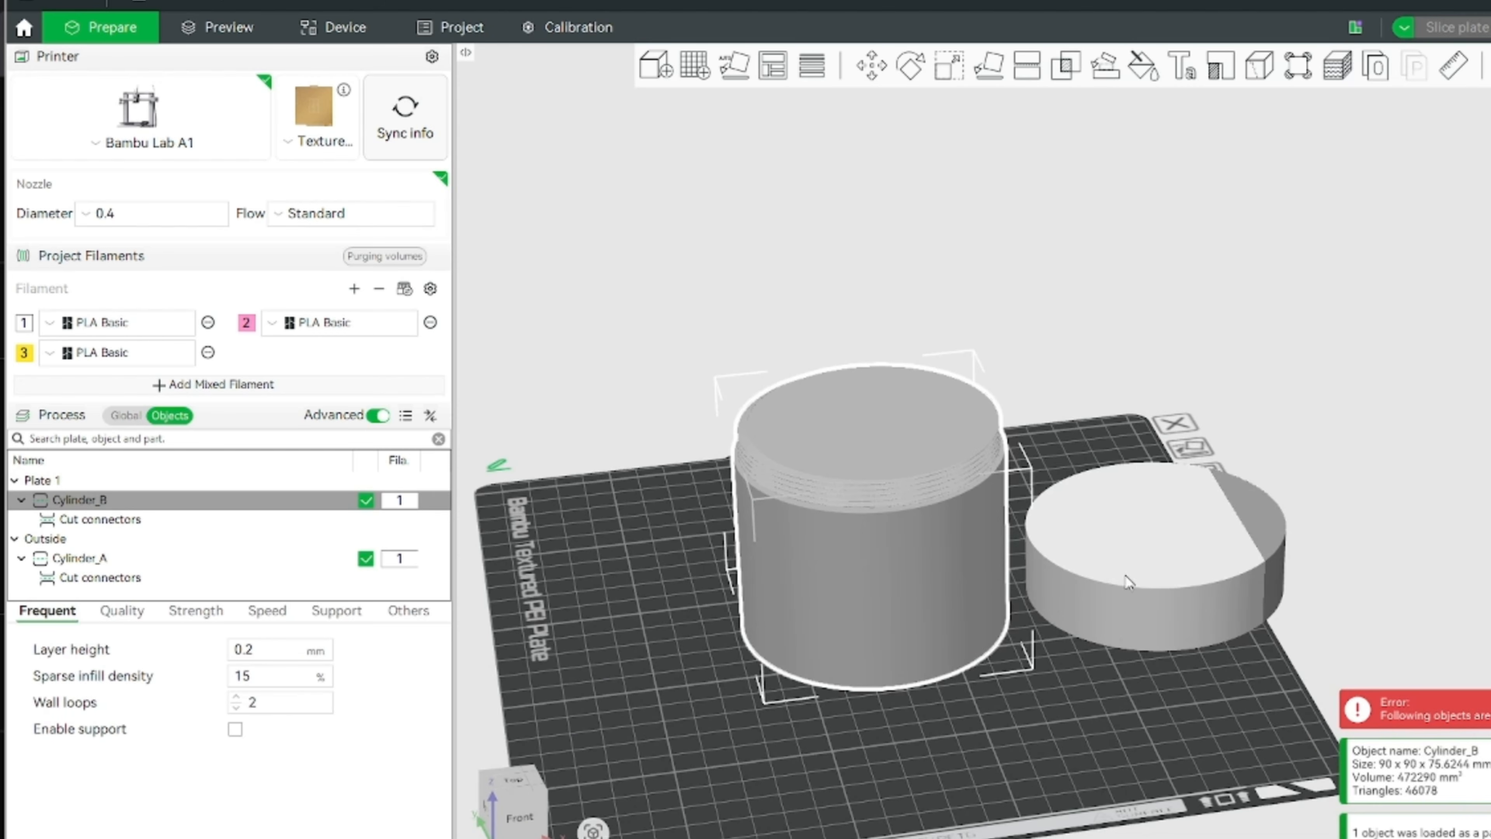
{"action": "left_click_drag", "start_coordinate": [883, 570], "coordinate": [789, 592]}
{"action": "left_click", "coordinate": [1145, 559]}
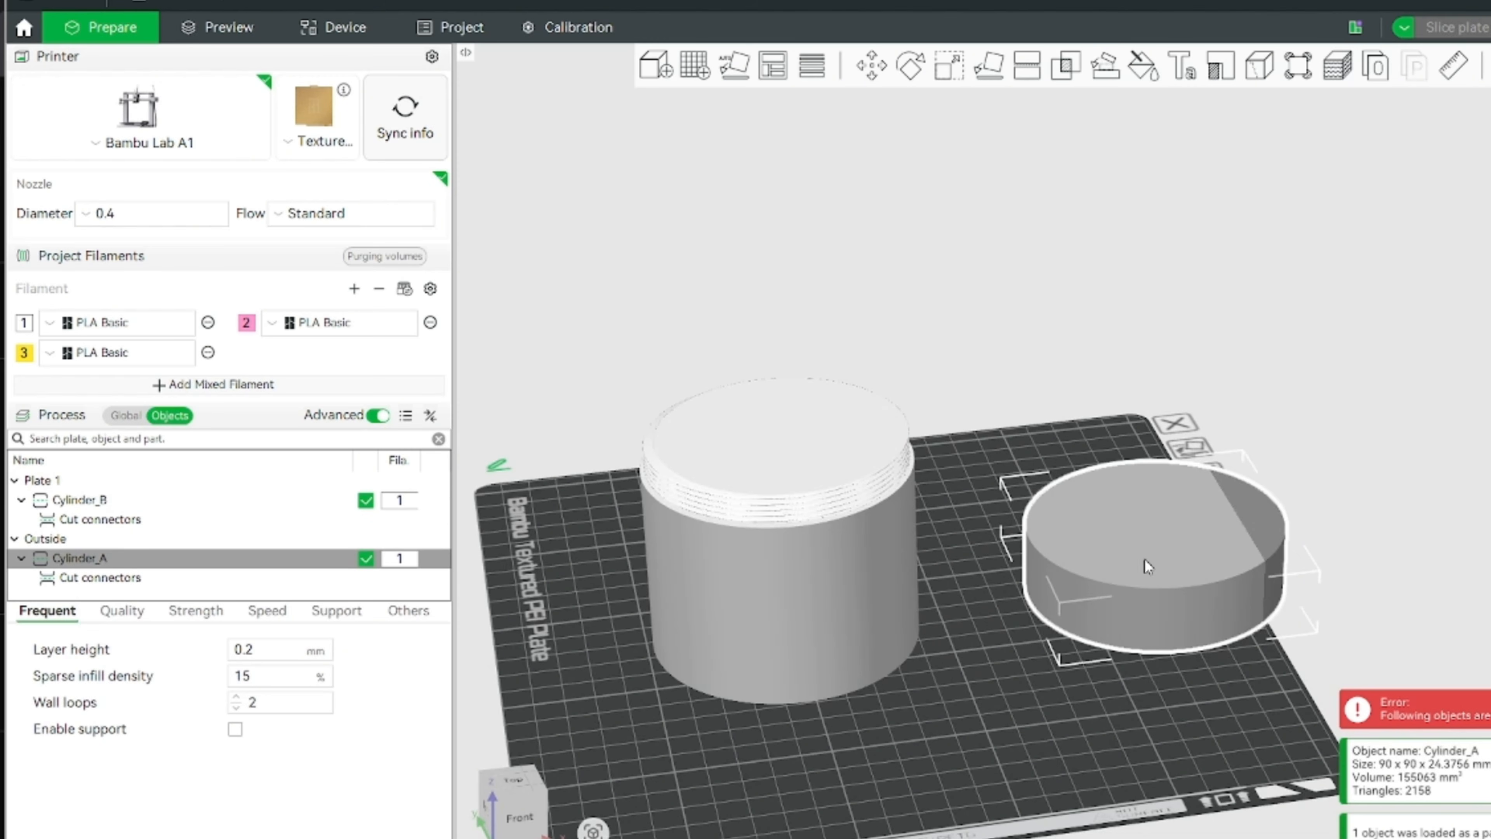
{"action": "left_click_drag", "start_coordinate": [1145, 559], "coordinate": [1043, 576]}
{"action": "left_click", "coordinate": [781, 605]}
{"action": "left_click_drag", "start_coordinate": [780, 603], "coordinate": [763, 606]}
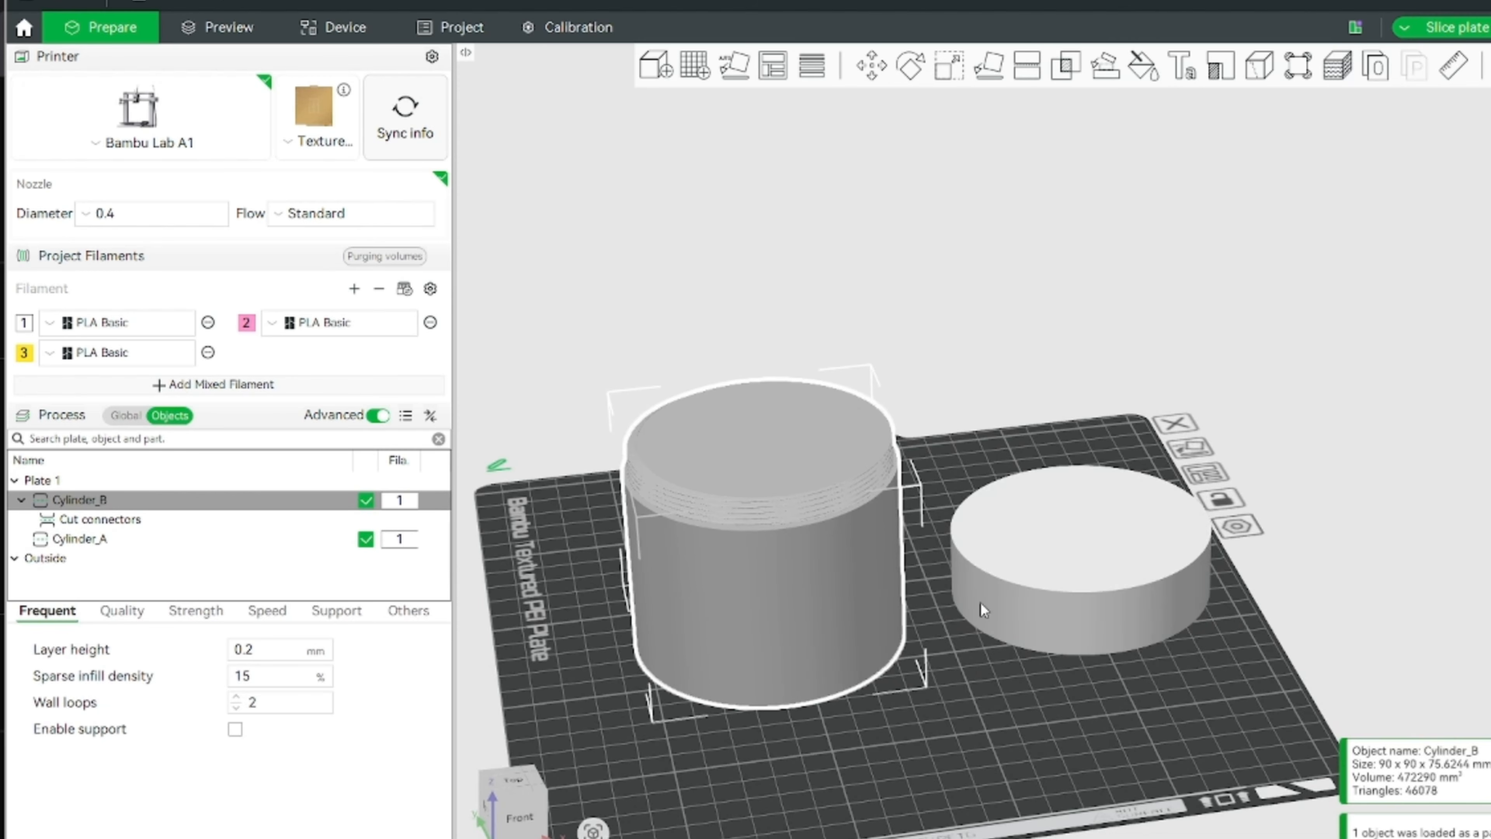
{"action": "left_click", "coordinate": [1036, 581]}
{"action": "left_click", "coordinate": [994, 708]}
Step: Add a cylinder as a negative part to the threaded body and accept the switch to per-object settings
{"action": "left_click", "coordinate": [783, 594]}
{"action": "right_click", "coordinate": [786, 595]}
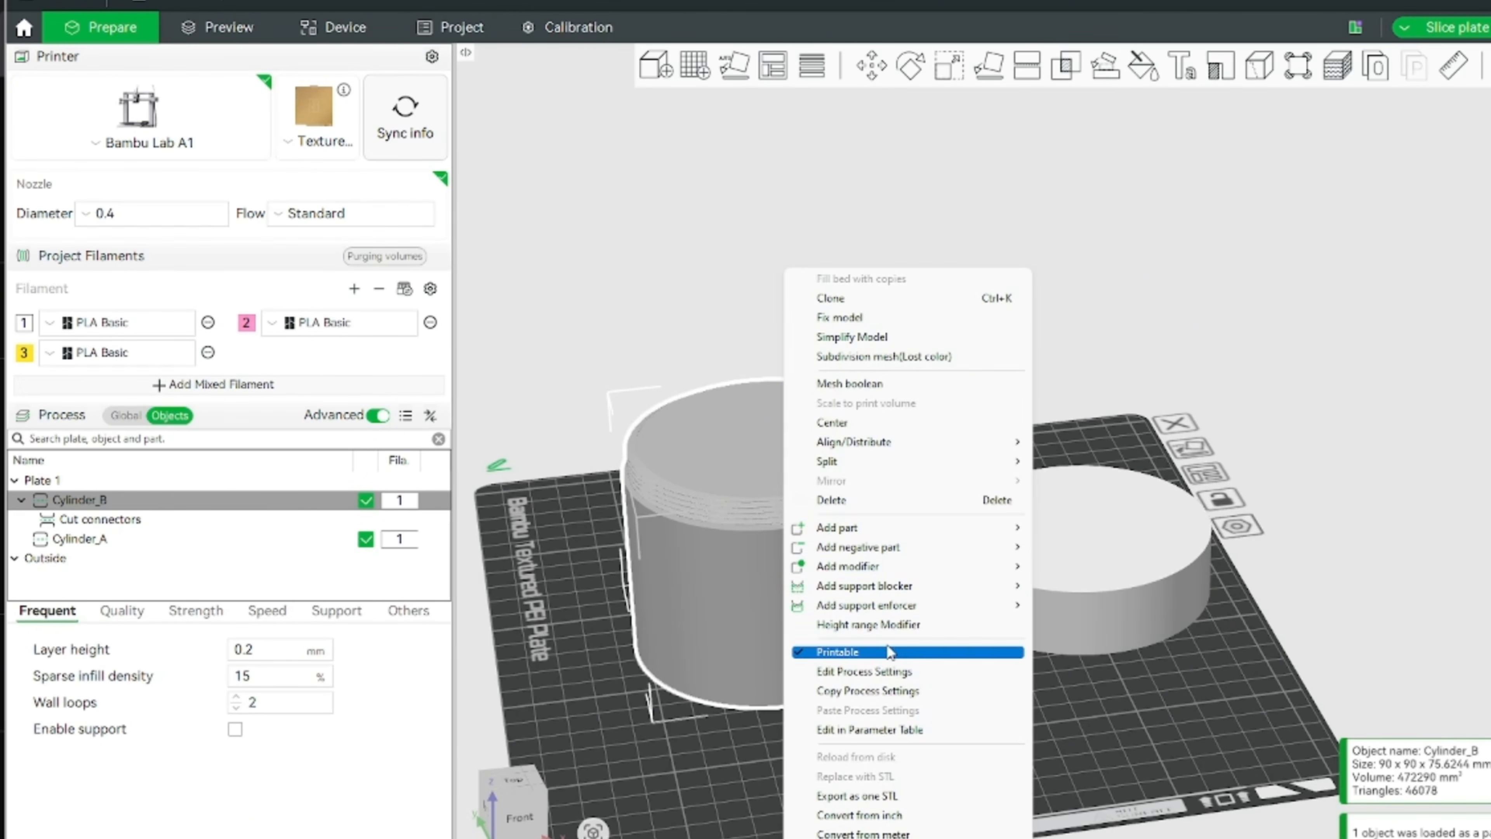
{"action": "mouse_move", "coordinate": [981, 549]}
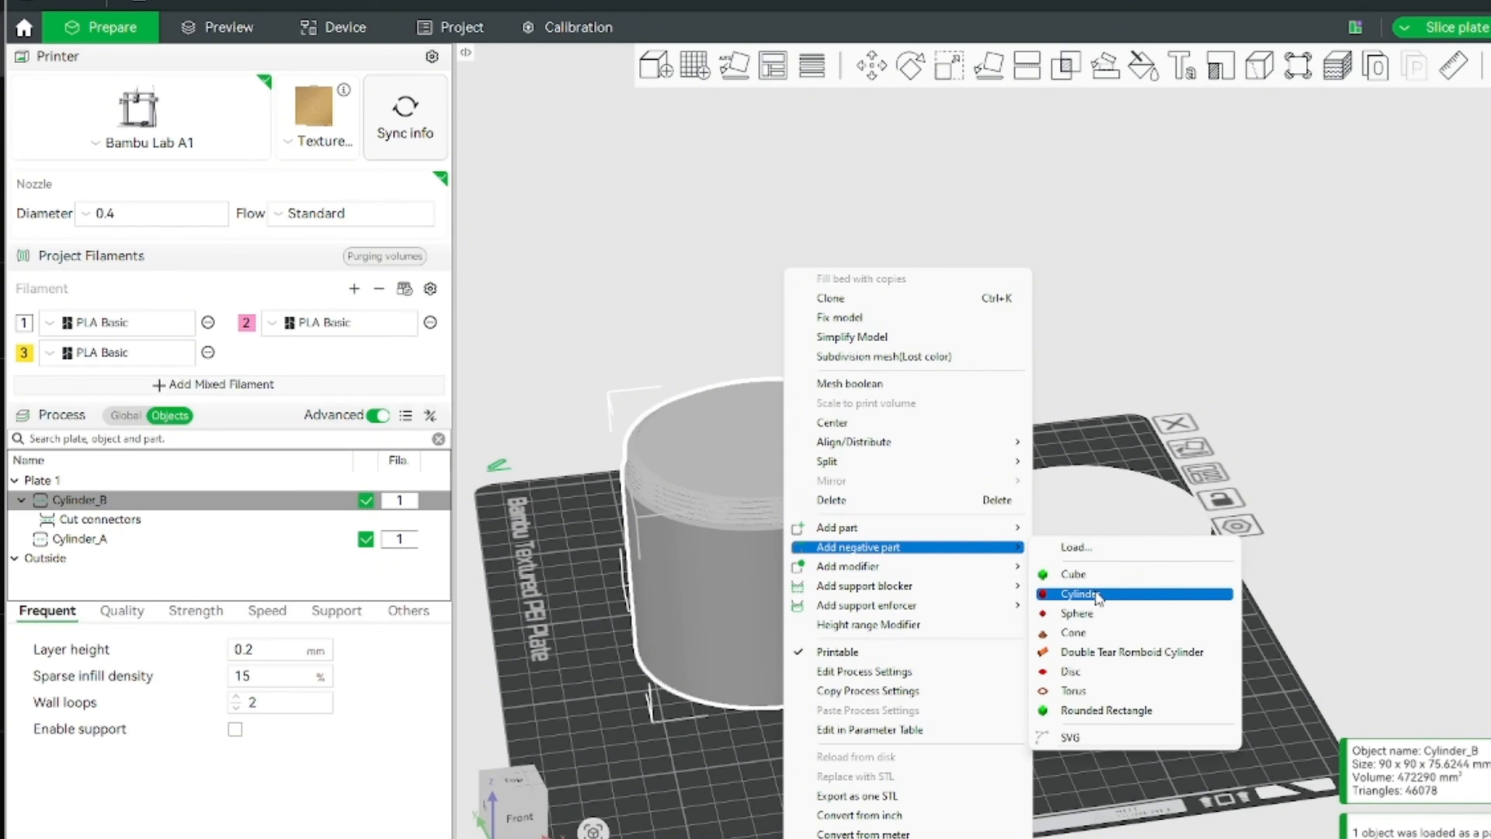
{"action": "left_click", "coordinate": [1080, 593]}
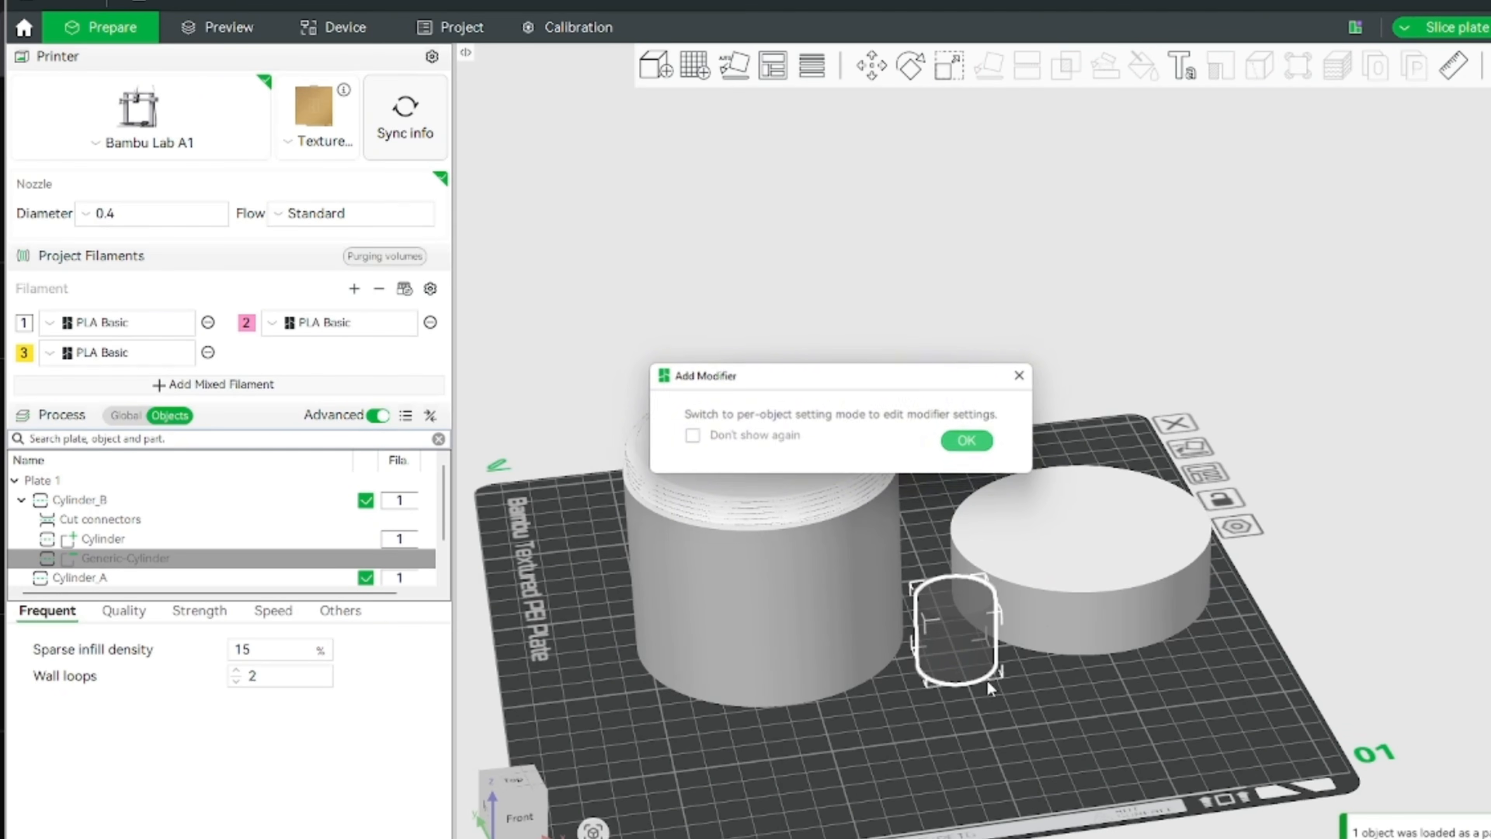
{"action": "left_click", "coordinate": [969, 447]}
Step: Shift the negative cylinder slightly on the plate and scale it uniformly to 80 mm
{"action": "left_click_drag", "start_coordinate": [977, 690], "coordinate": [984, 714]}
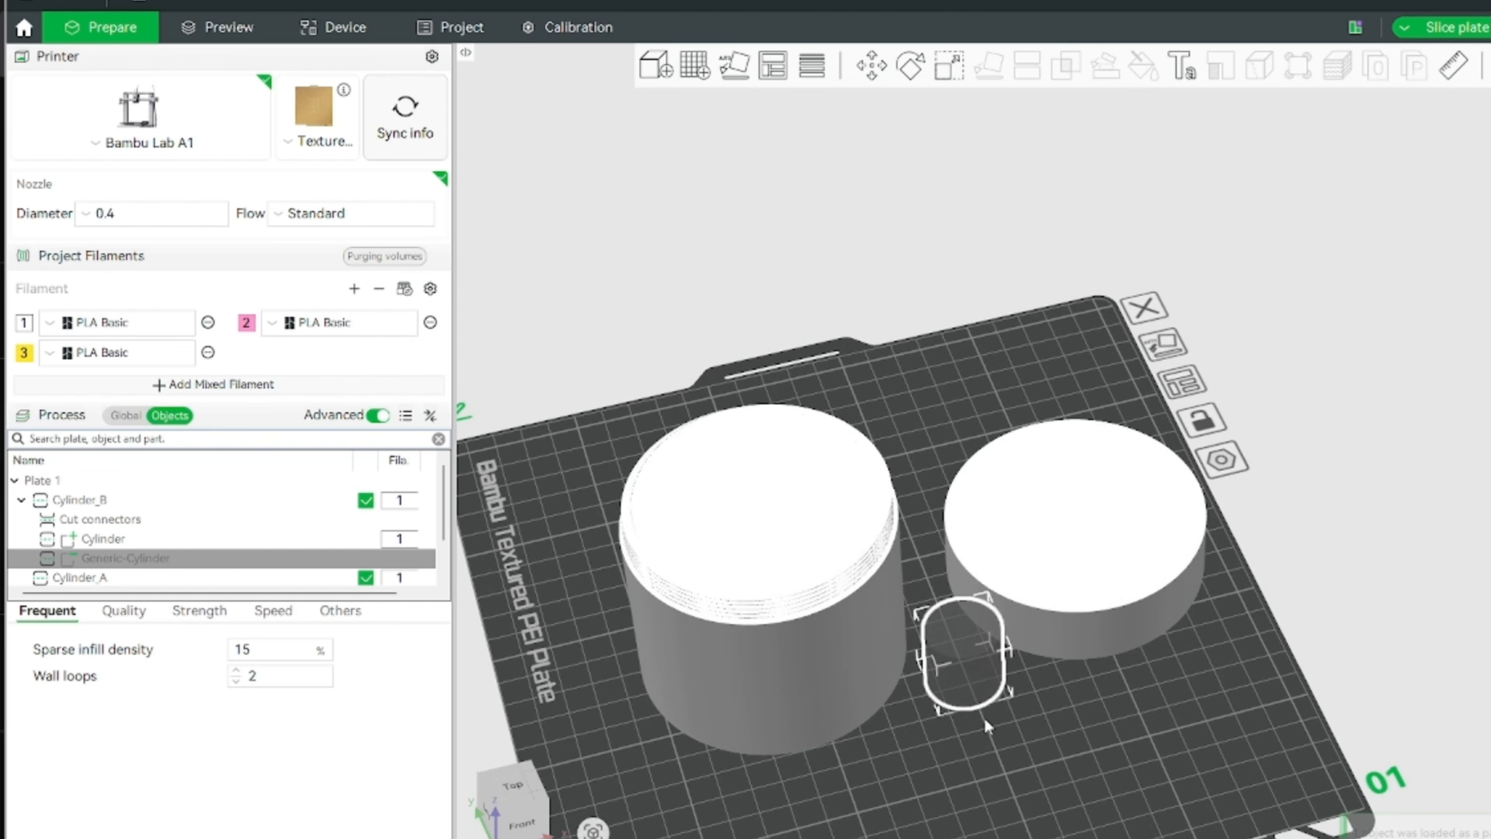
{"action": "left_click_drag", "start_coordinate": [970, 642], "coordinate": [980, 662]}
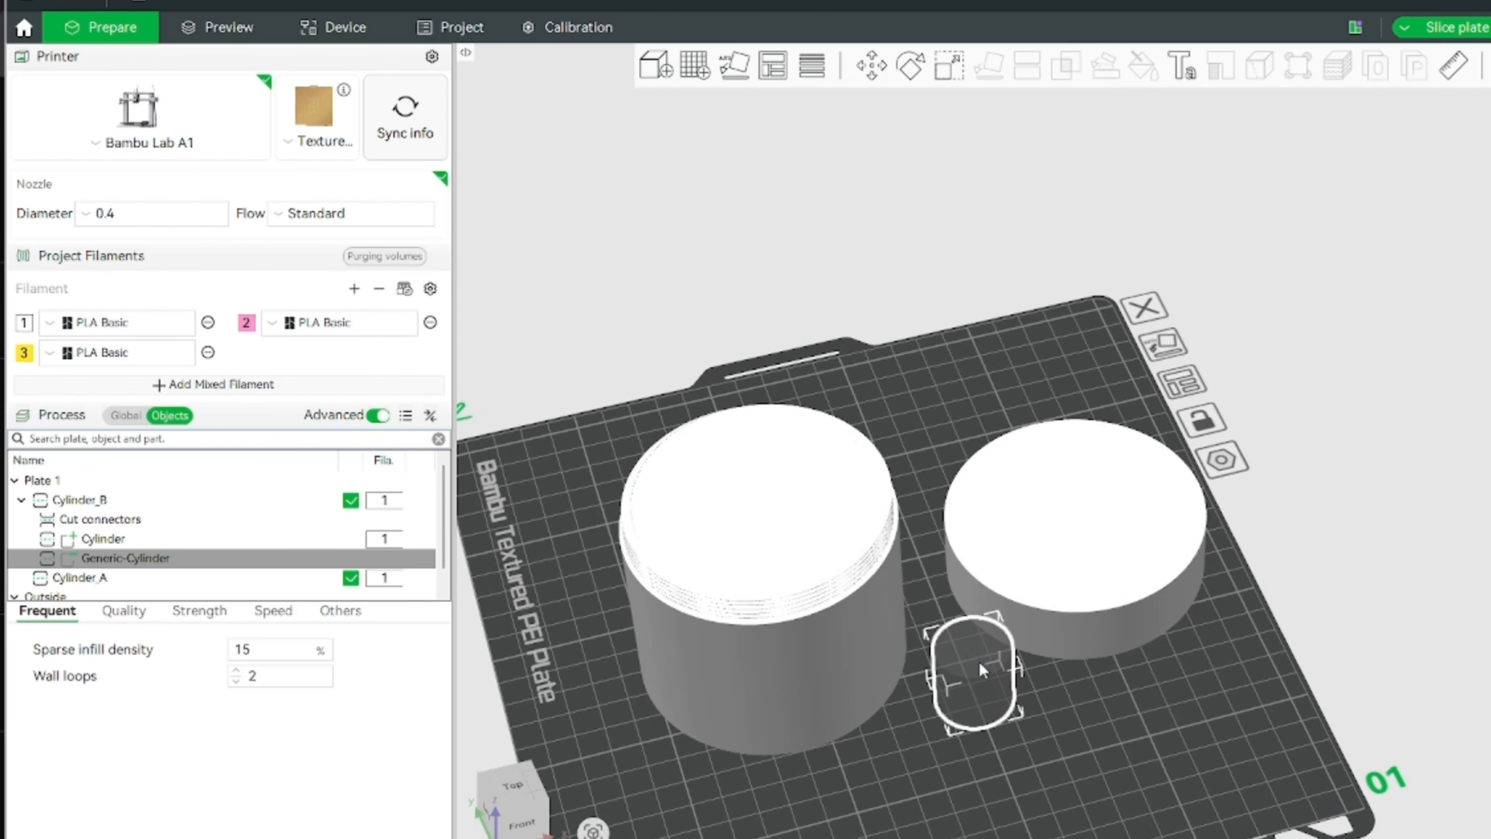
{"action": "key", "text": "s"}
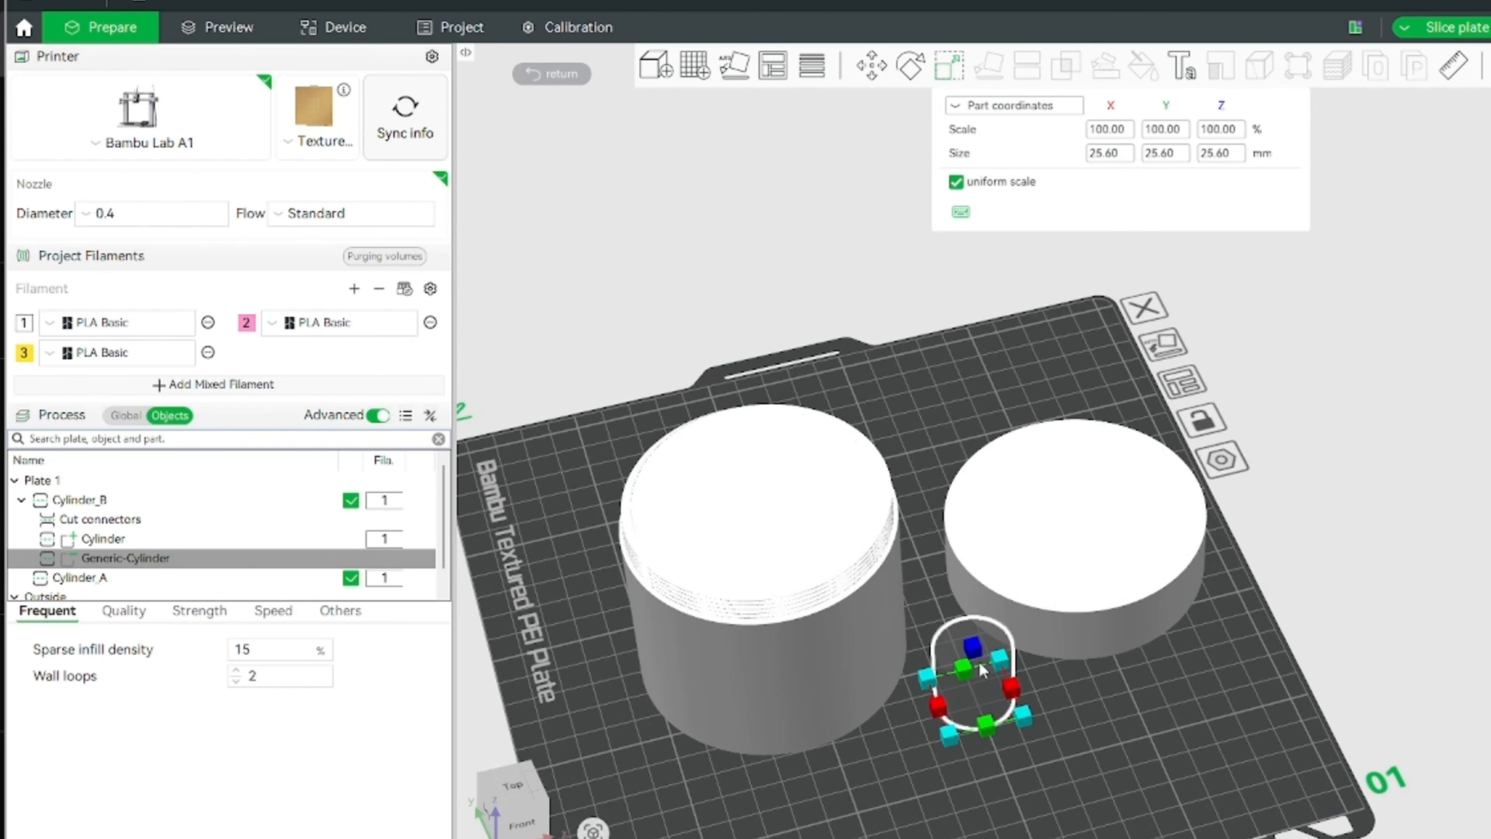
{"action": "left_click", "coordinate": [1119, 154]}
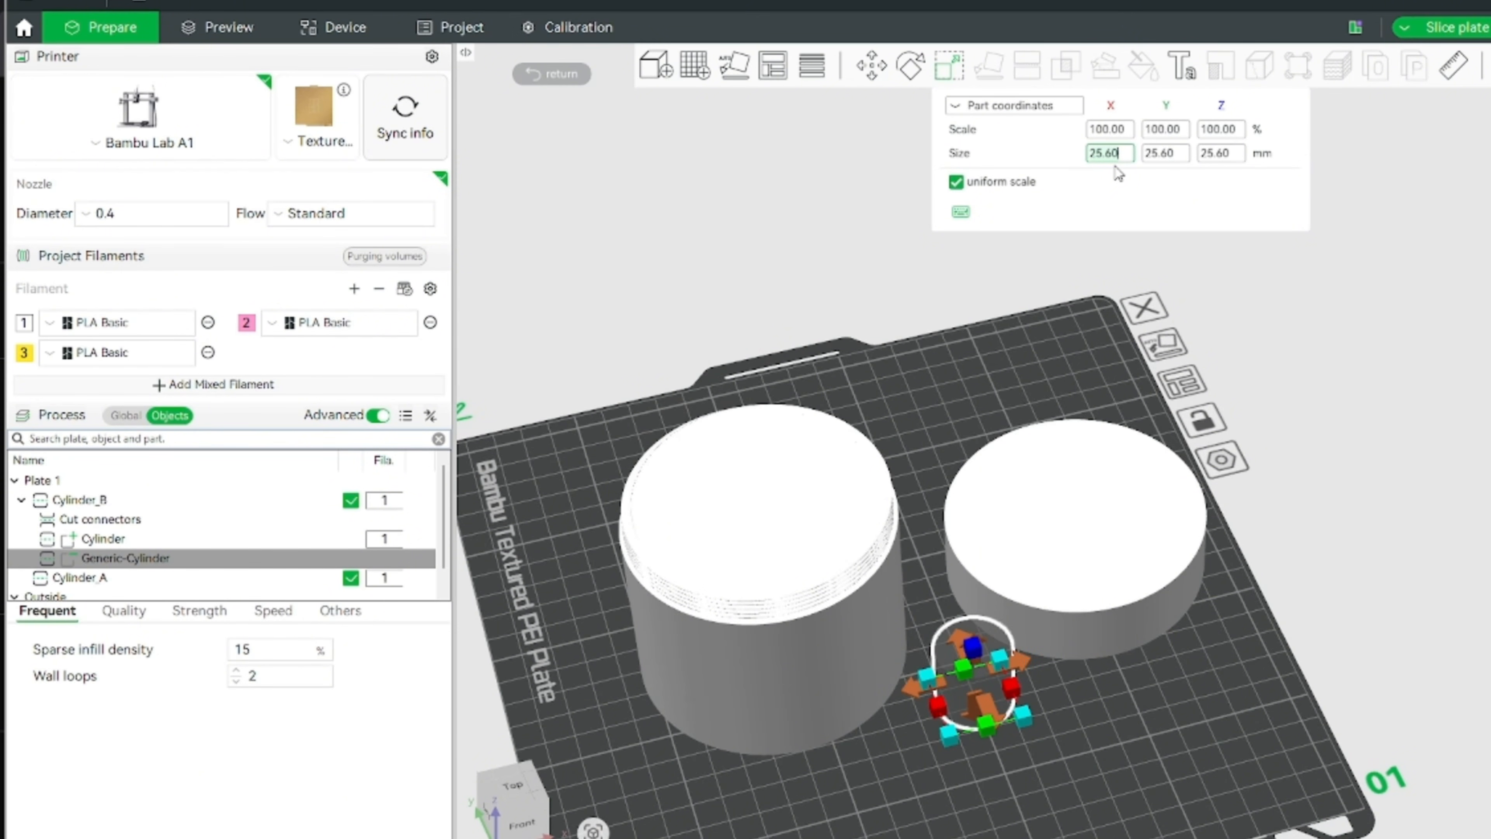
{"action": "key", "text": "ctrl+a"}
{"action": "type", "text": "8"}
{"action": "key", "text": "Return"}
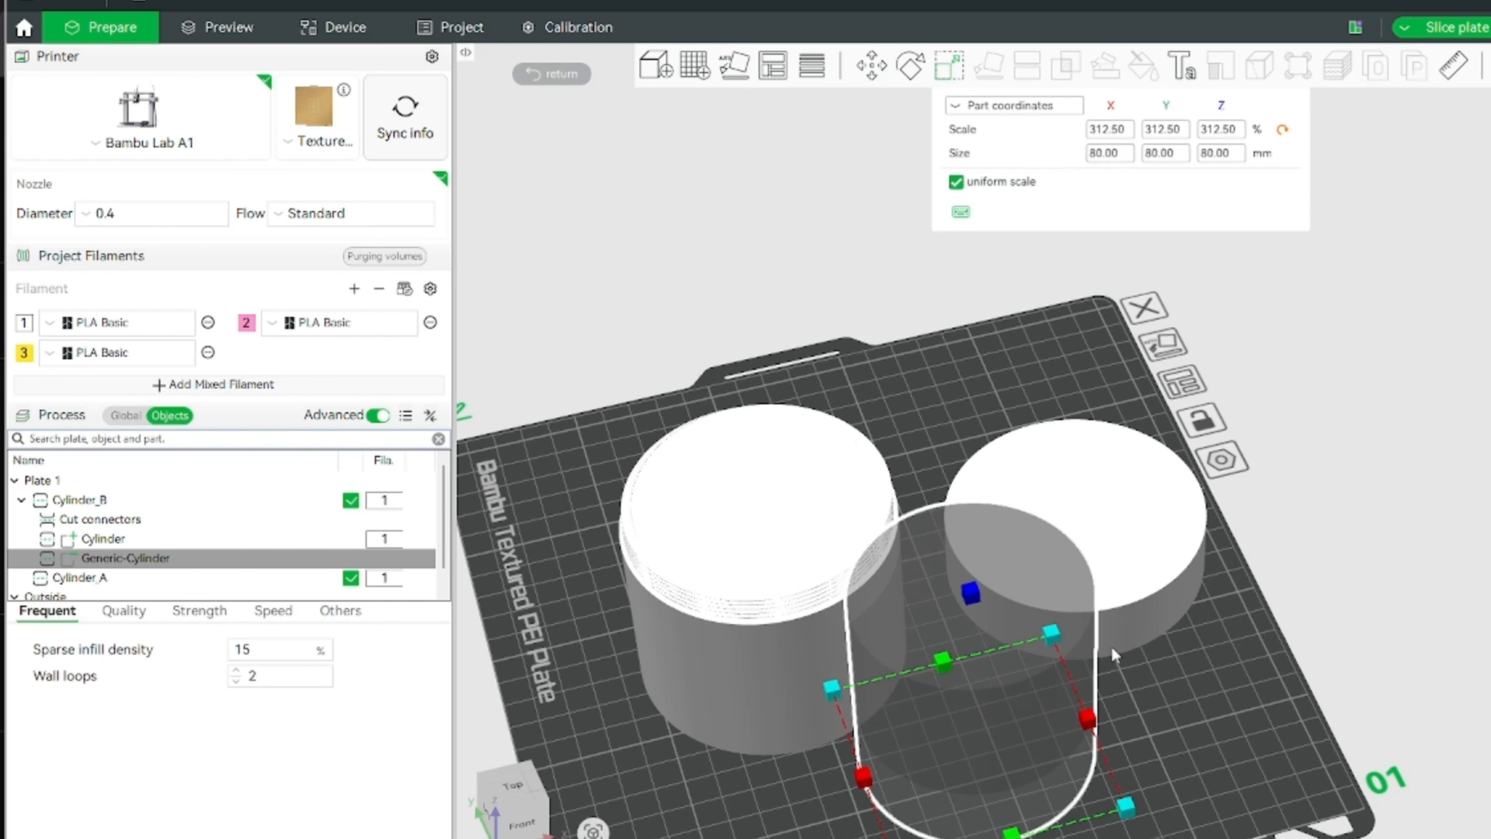
{"action": "left_click", "coordinate": [1172, 691]}
{"action": "left_click", "coordinate": [1025, 677]}
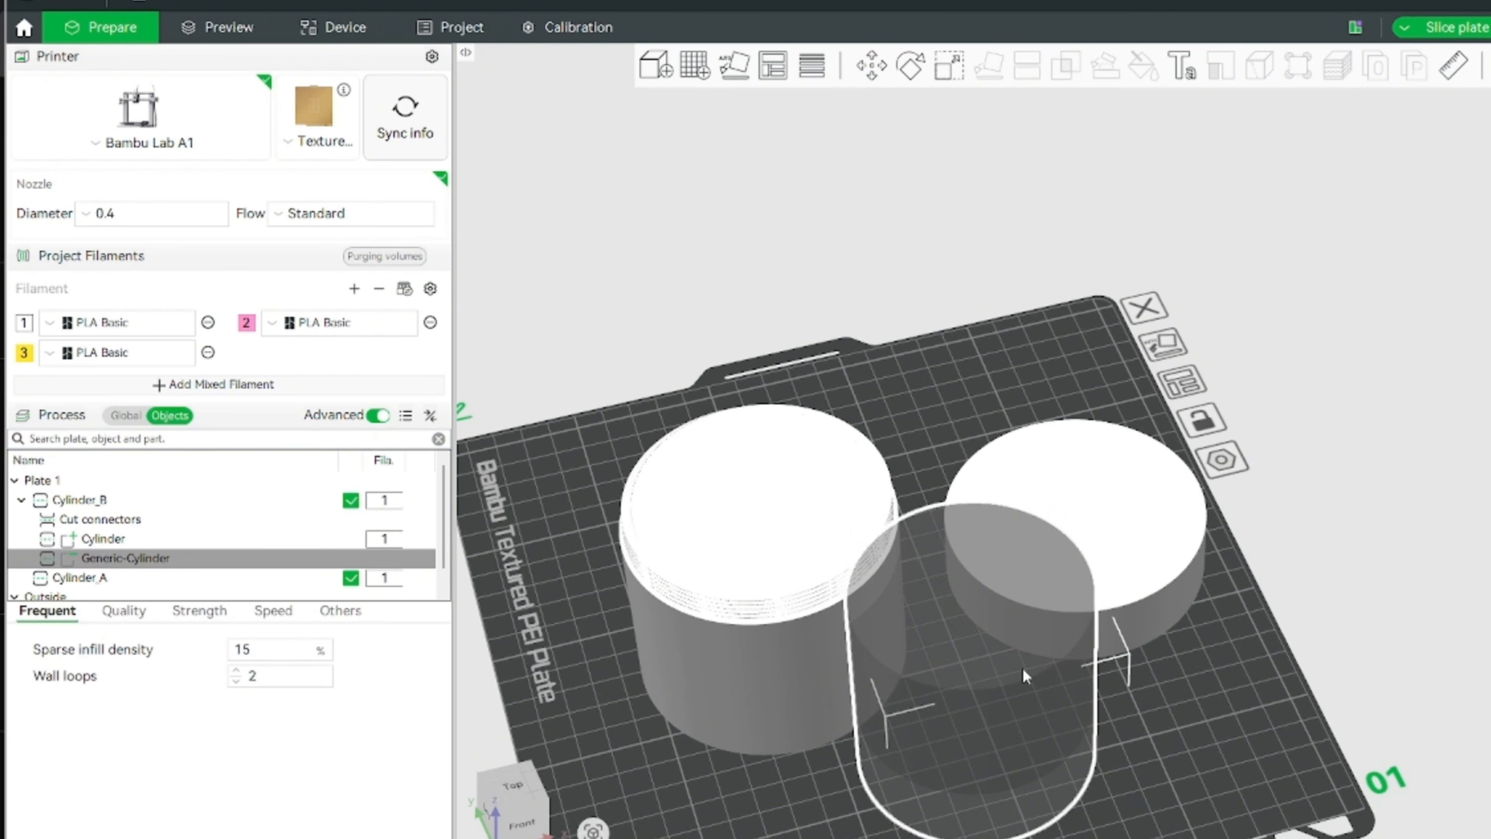
{"action": "key", "text": "s"}
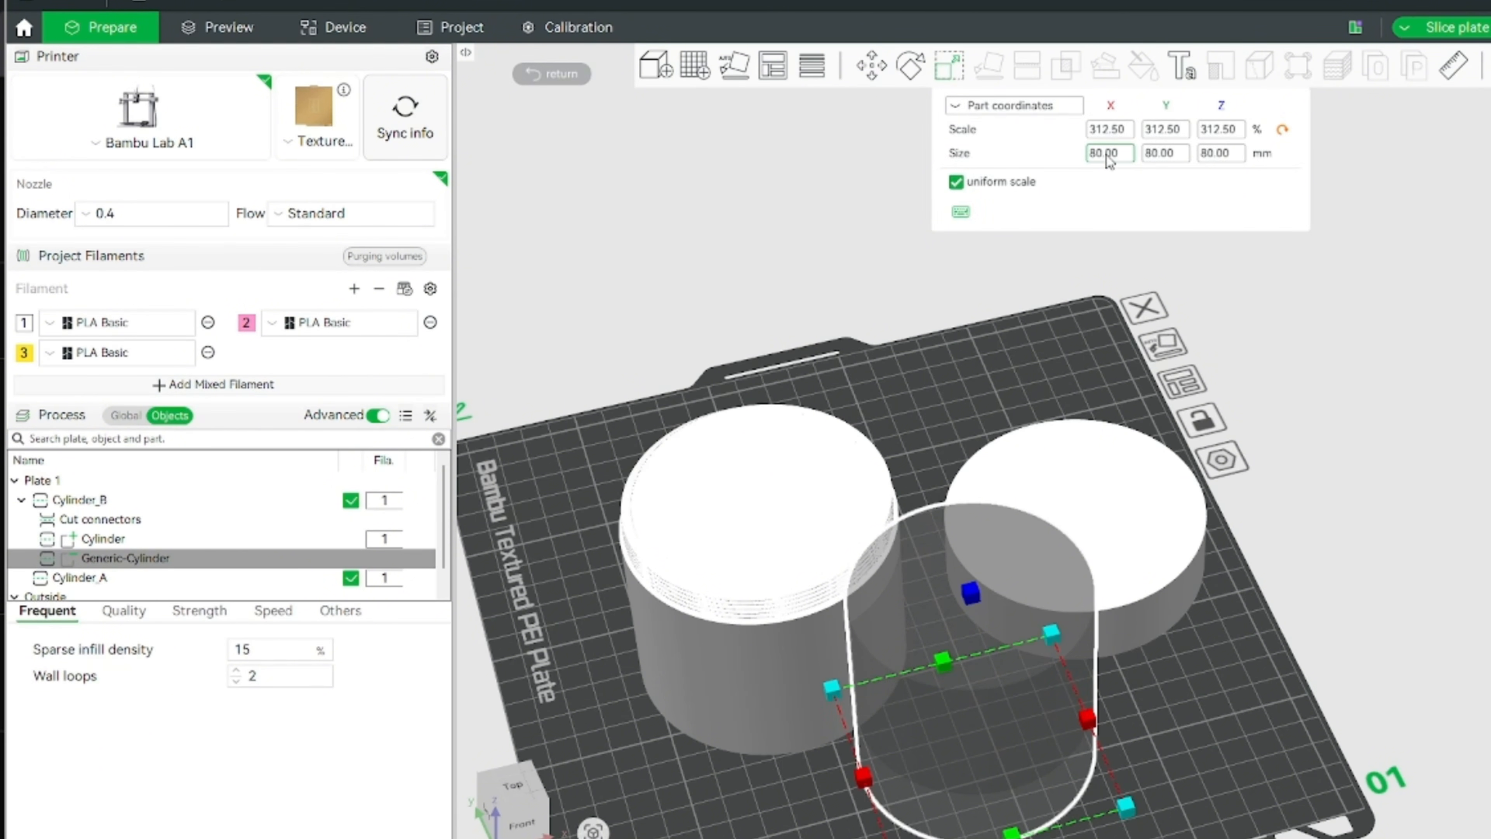
{"action": "left_click", "coordinate": [1214, 753]}
{"action": "left_click", "coordinate": [1005, 657]}
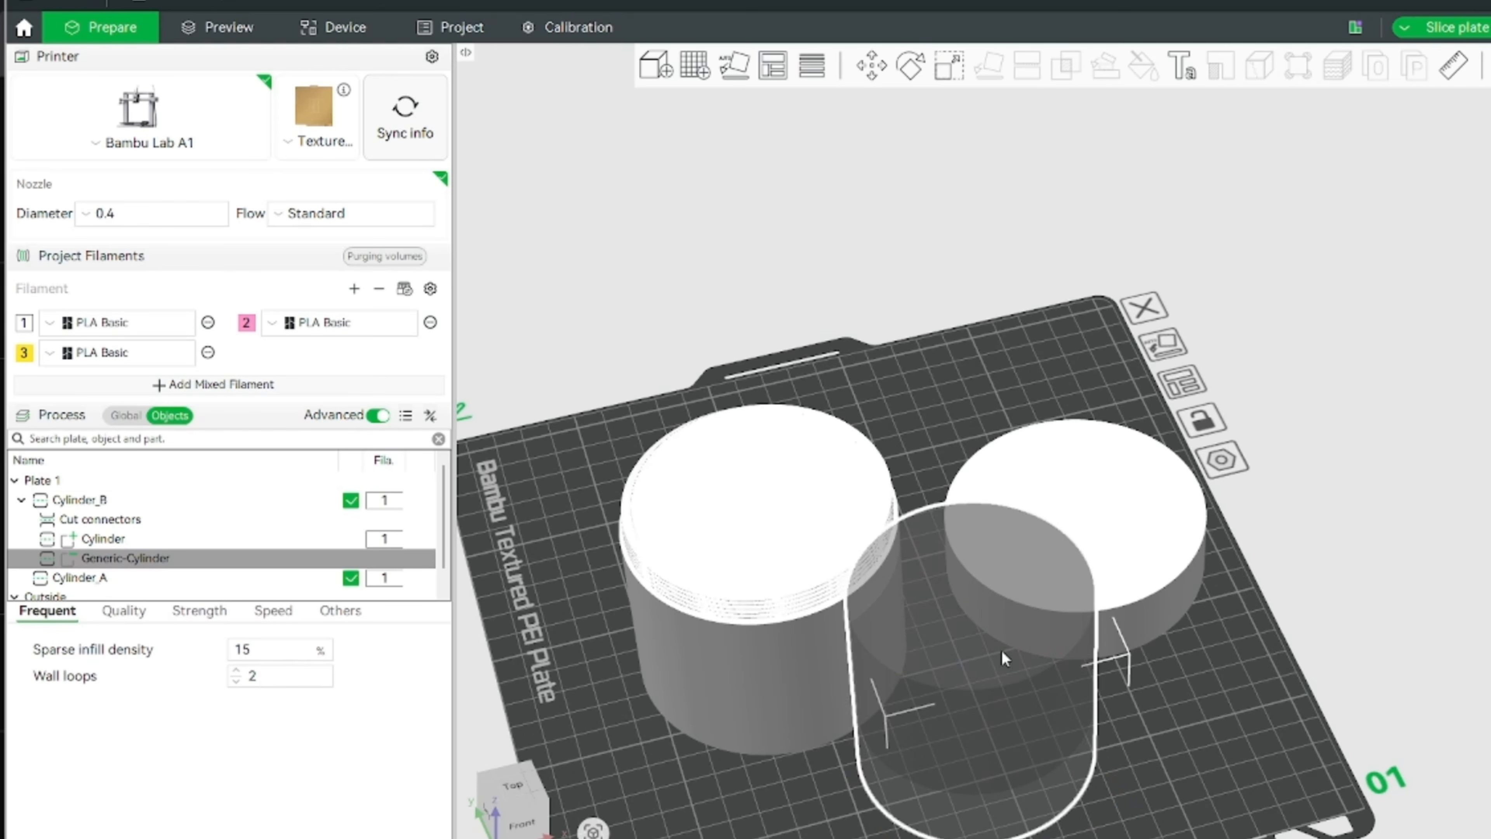
Step: Centre the negative cylinder in the threaded body by setting its X and Y position to 0 in object coordinates
{"action": "key", "text": "m"}
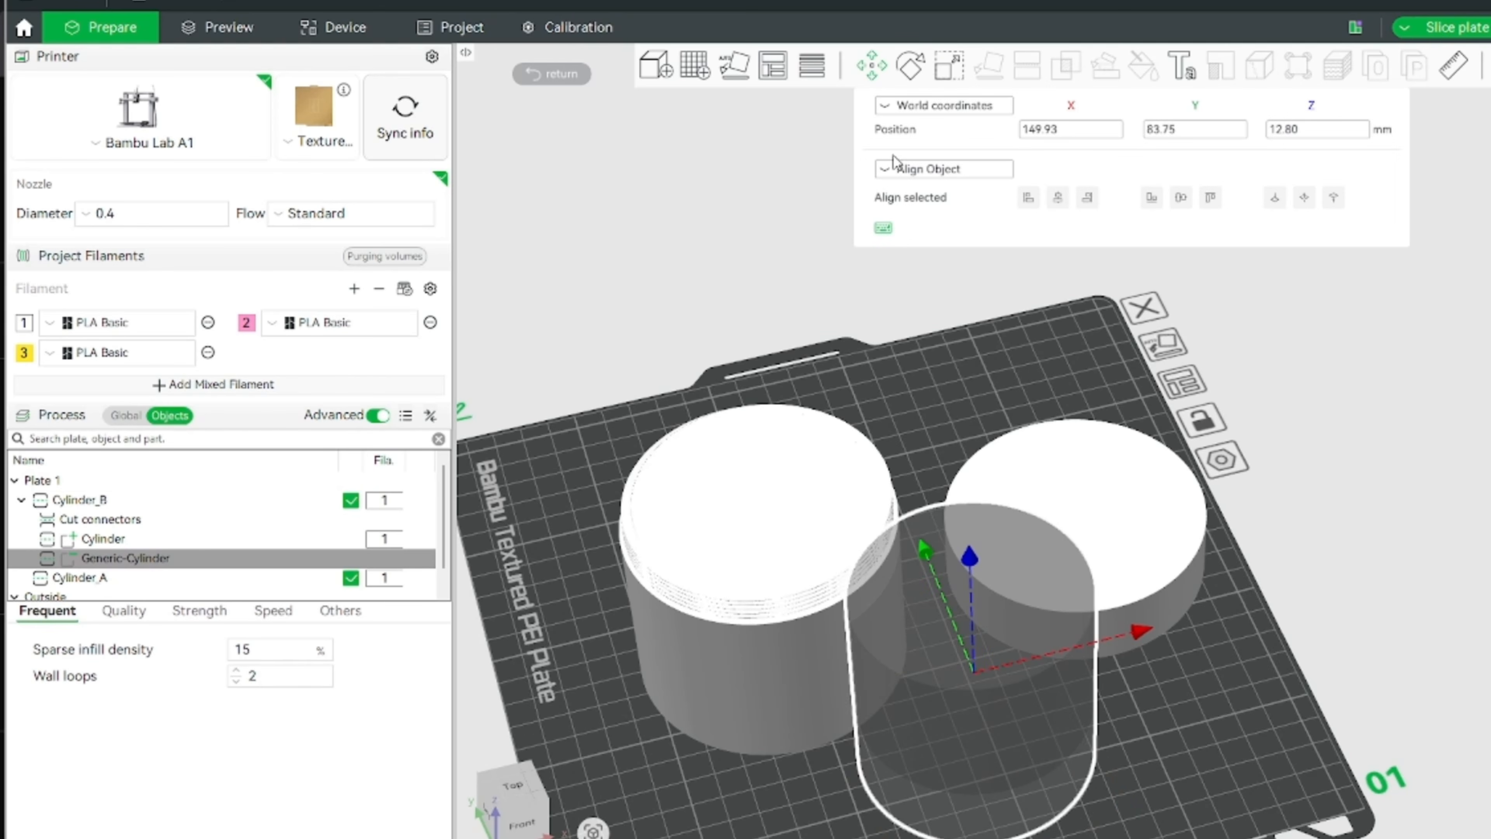
{"action": "left_click", "coordinate": [1069, 131]}
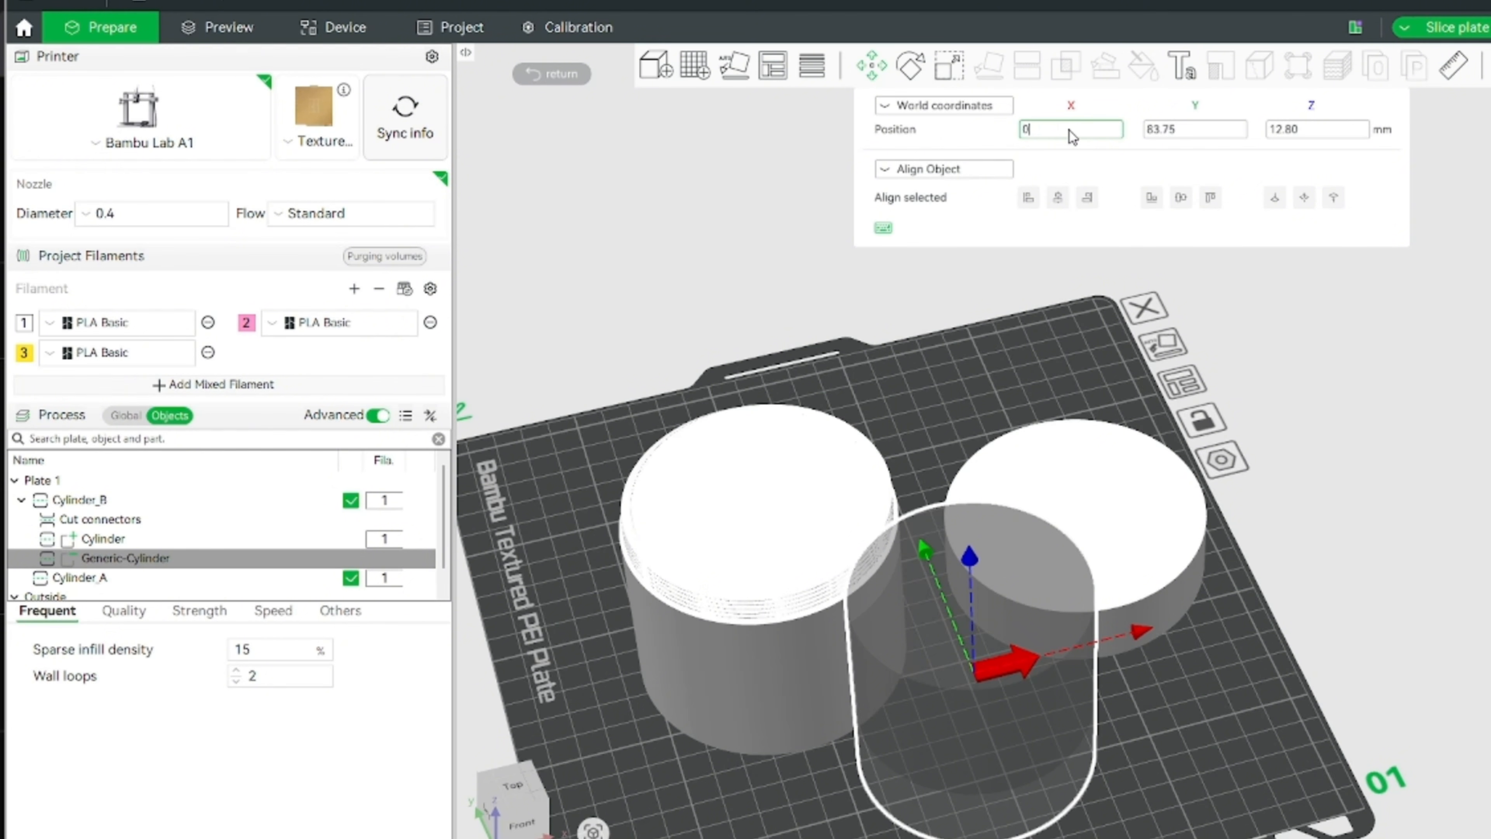
{"action": "type", "text": "0"}
{"action": "left_click", "coordinate": [972, 107]}
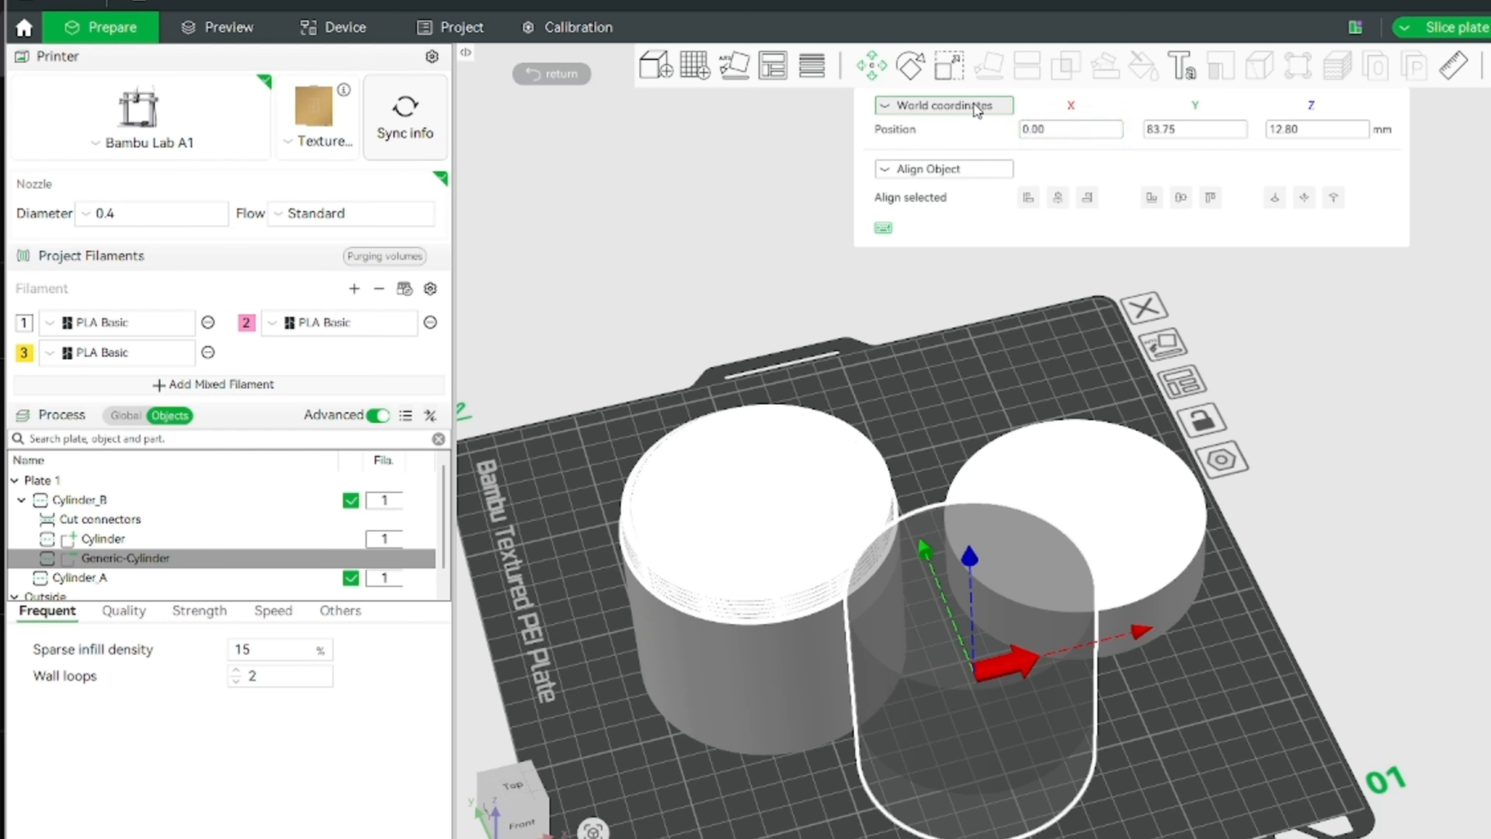
{"action": "left_click", "coordinate": [950, 149]}
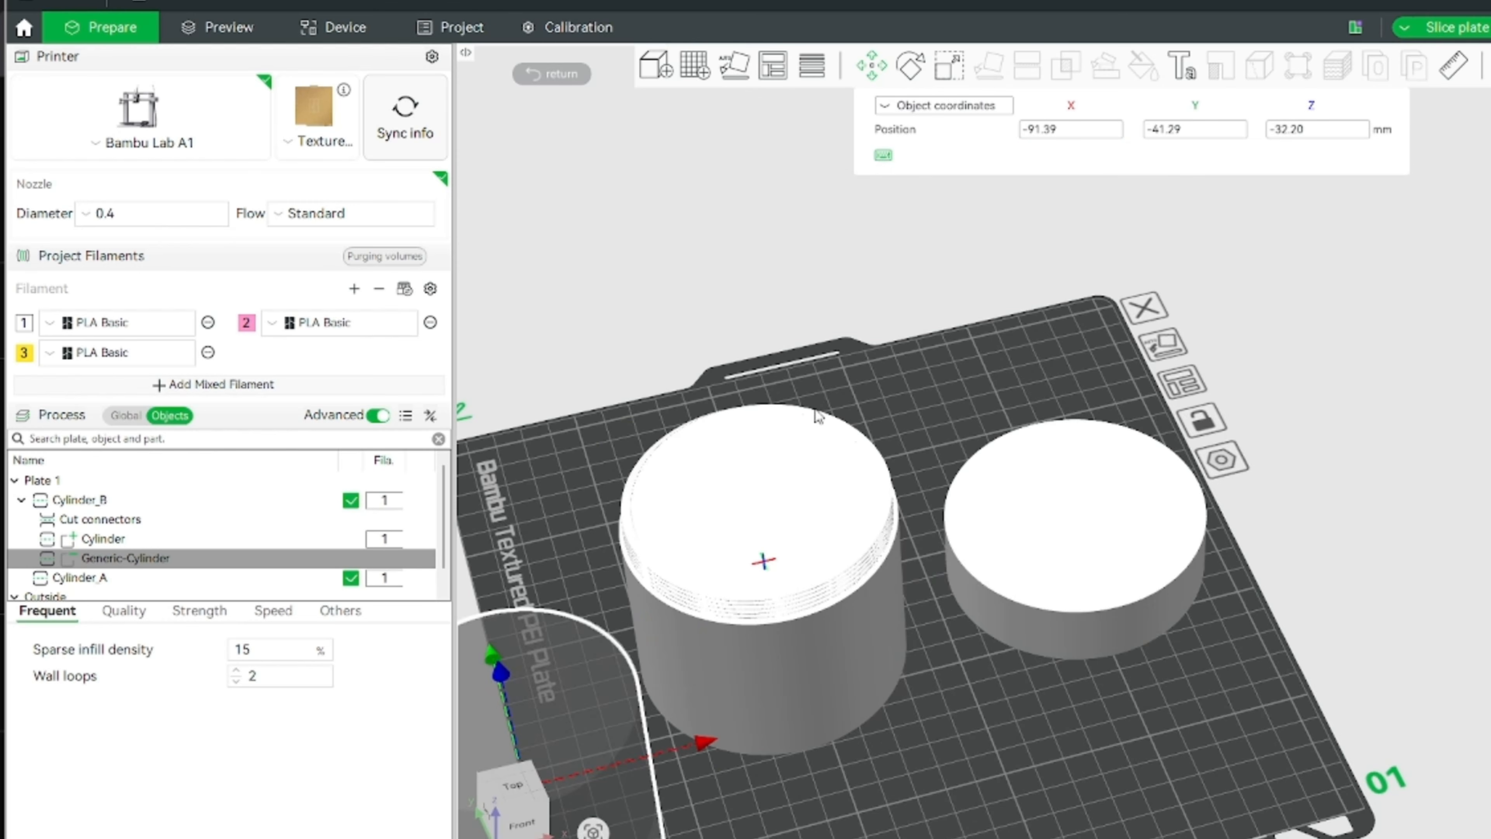
{"action": "left_click", "coordinate": [1074, 130]}
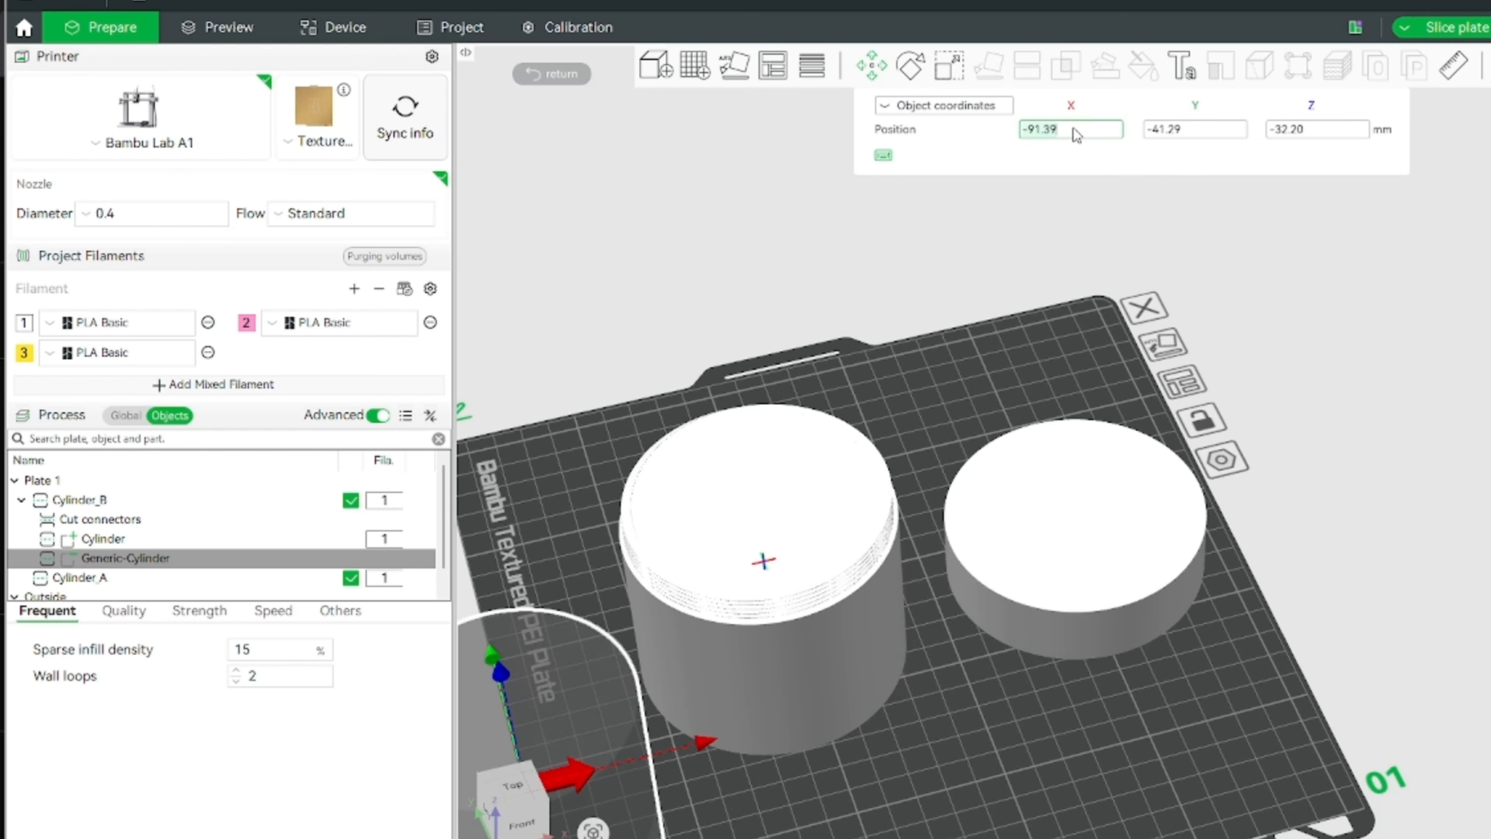
{"action": "type", "text": "0"}
{"action": "left_click", "coordinate": [1181, 130]}
{"action": "type", "text": "0"}
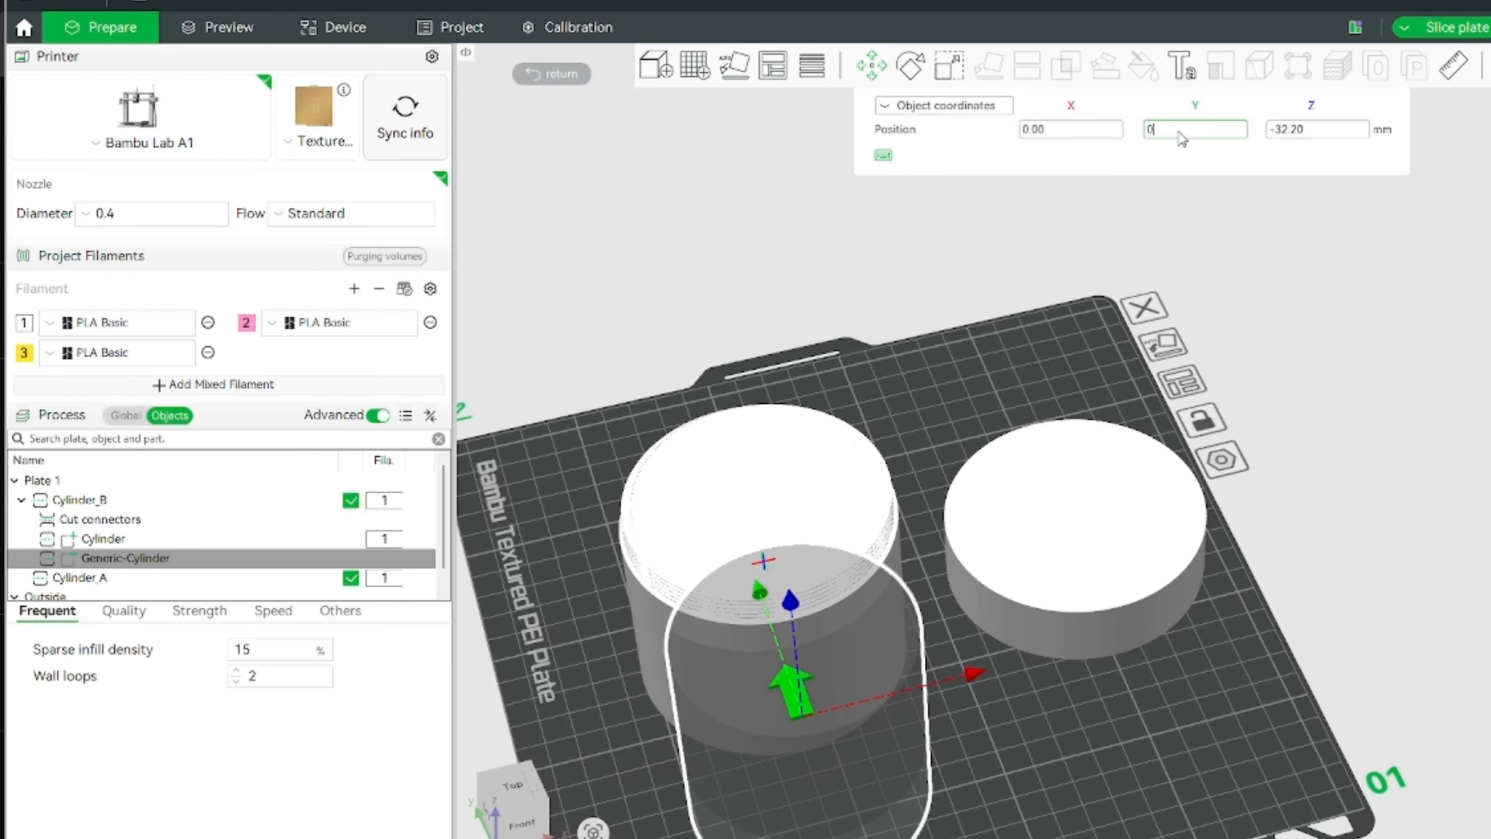
{"action": "key", "text": "Return"}
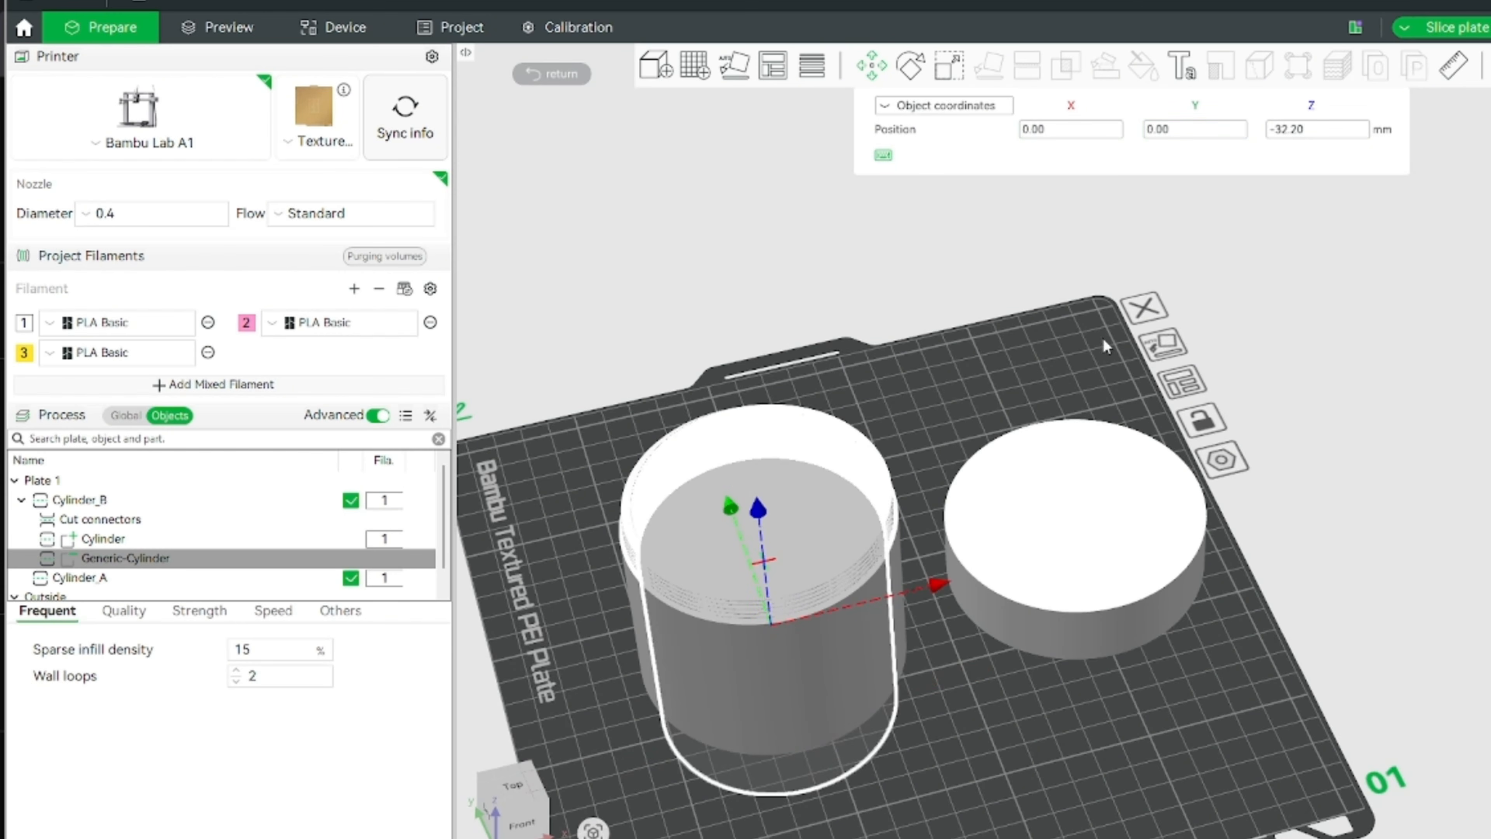
Step: Raise the negative cylinder to a Z position of about 0.68 mm, leaving a solid floor in the body, and deselect it
{"action": "left_click_drag", "start_coordinate": [1058, 762], "coordinate": [1146, 712]}
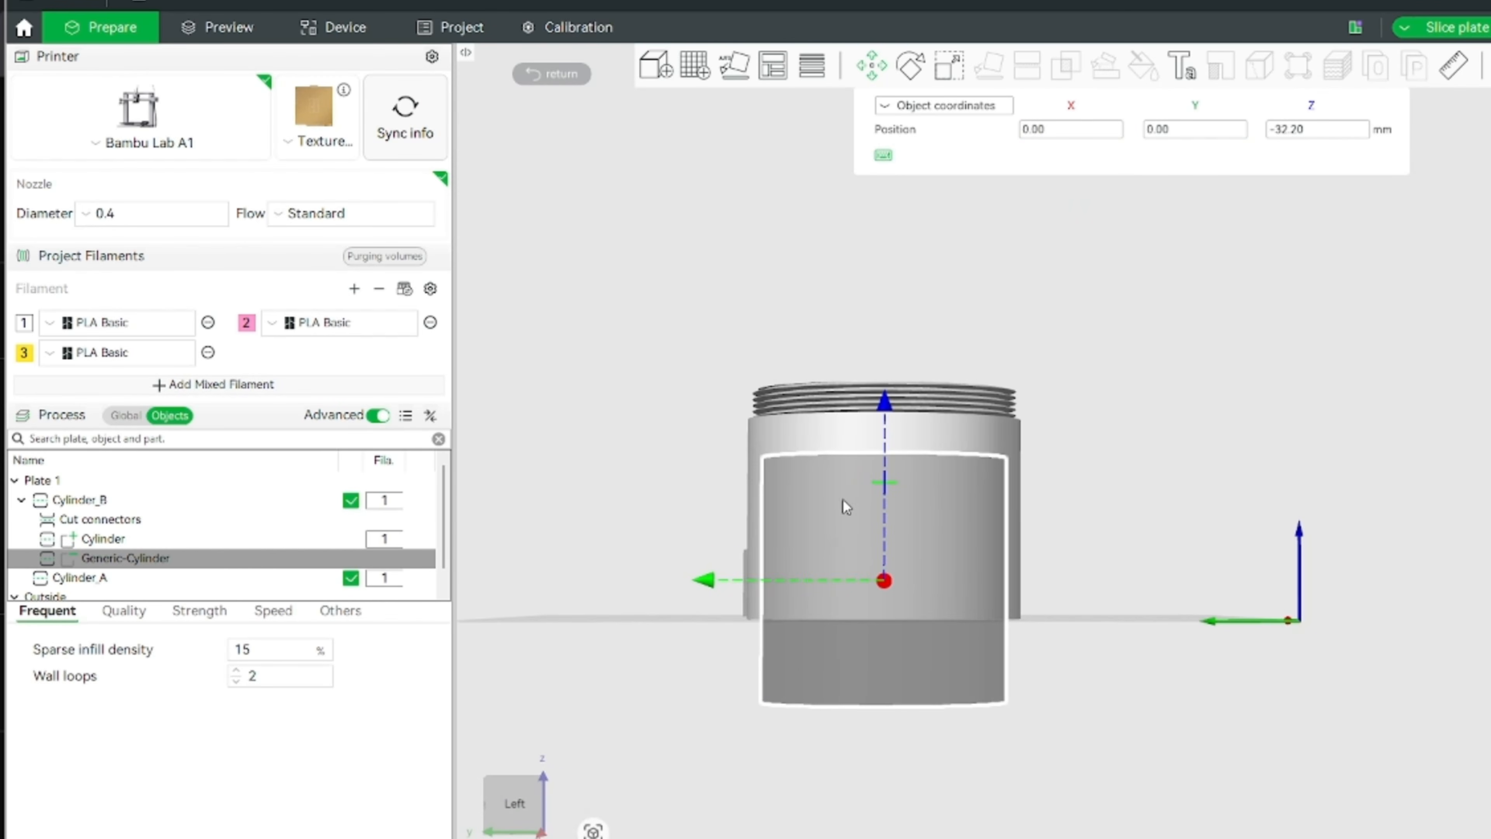
{"action": "left_click_drag", "start_coordinate": [884, 402], "coordinate": [893, 317]}
{"action": "left_click_drag", "start_coordinate": [1144, 495], "coordinate": [1059, 576]}
{"action": "scroll", "coordinate": [1011, 632], "scroll_direction": "down", "scroll_amount": 3}
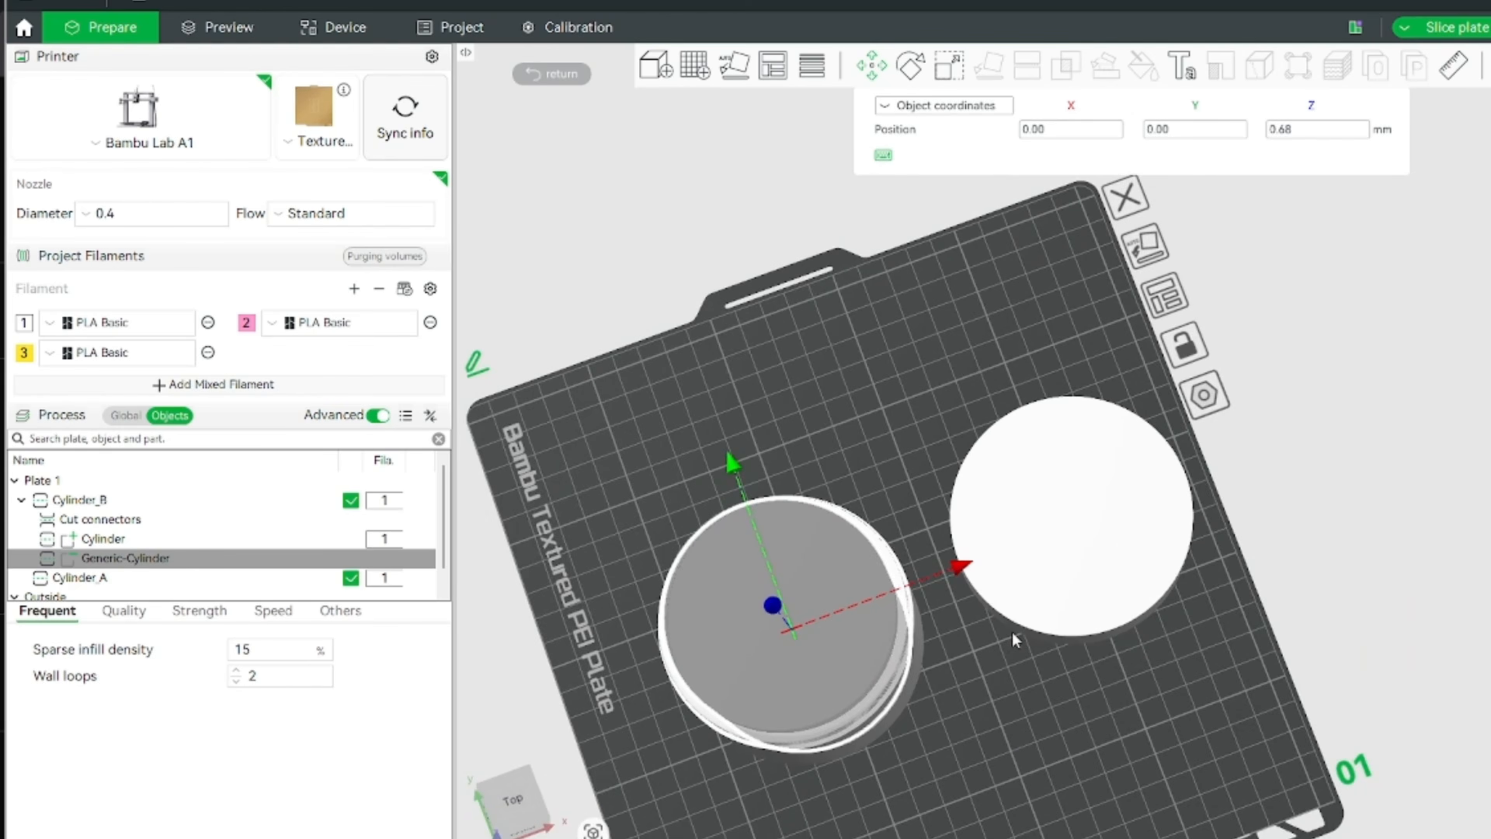
{"action": "left_click_drag", "start_coordinate": [1011, 632], "coordinate": [989, 632]}
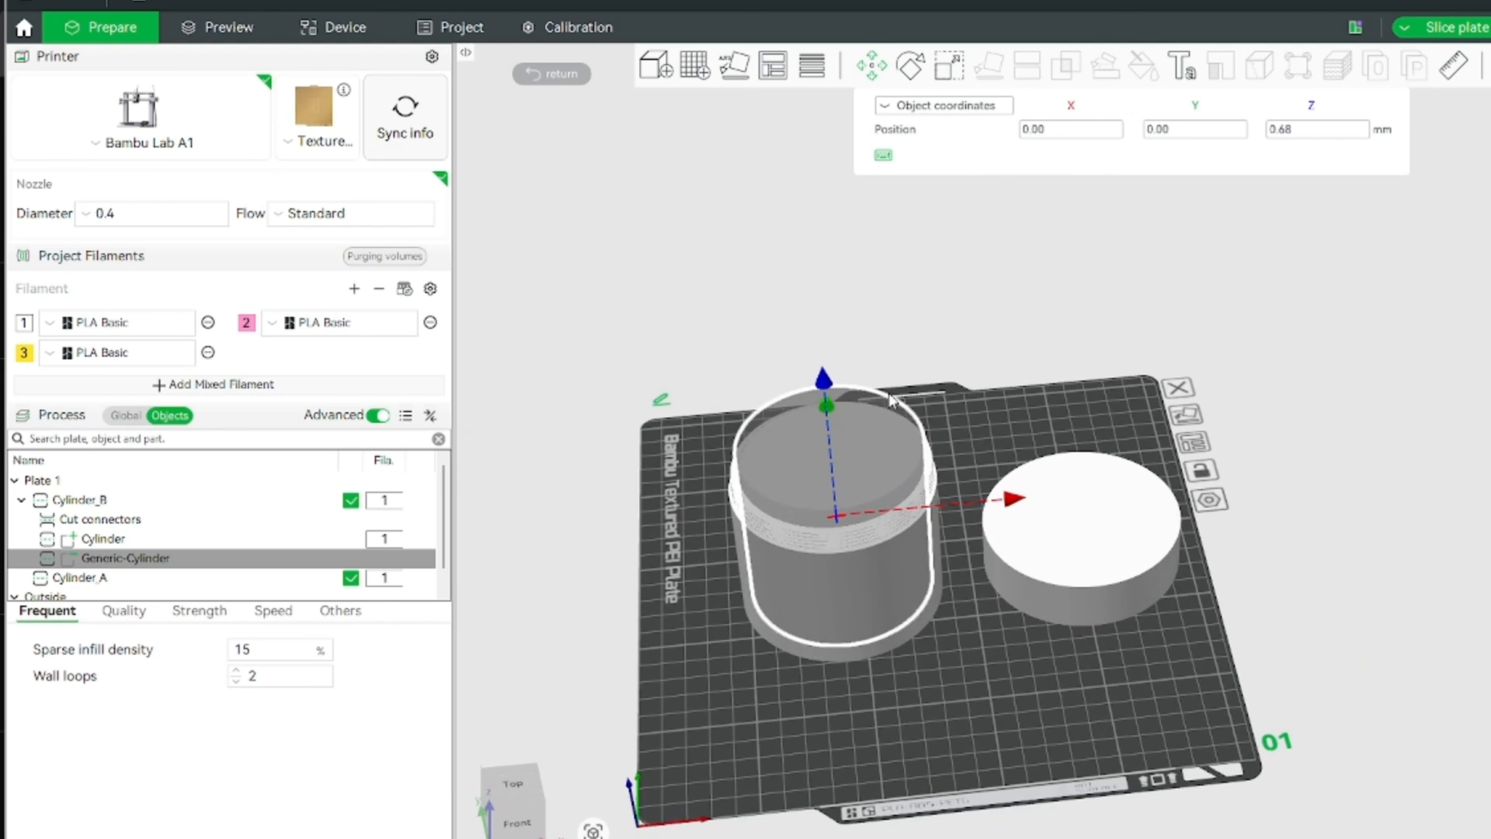
{"action": "left_click", "coordinate": [988, 304]}
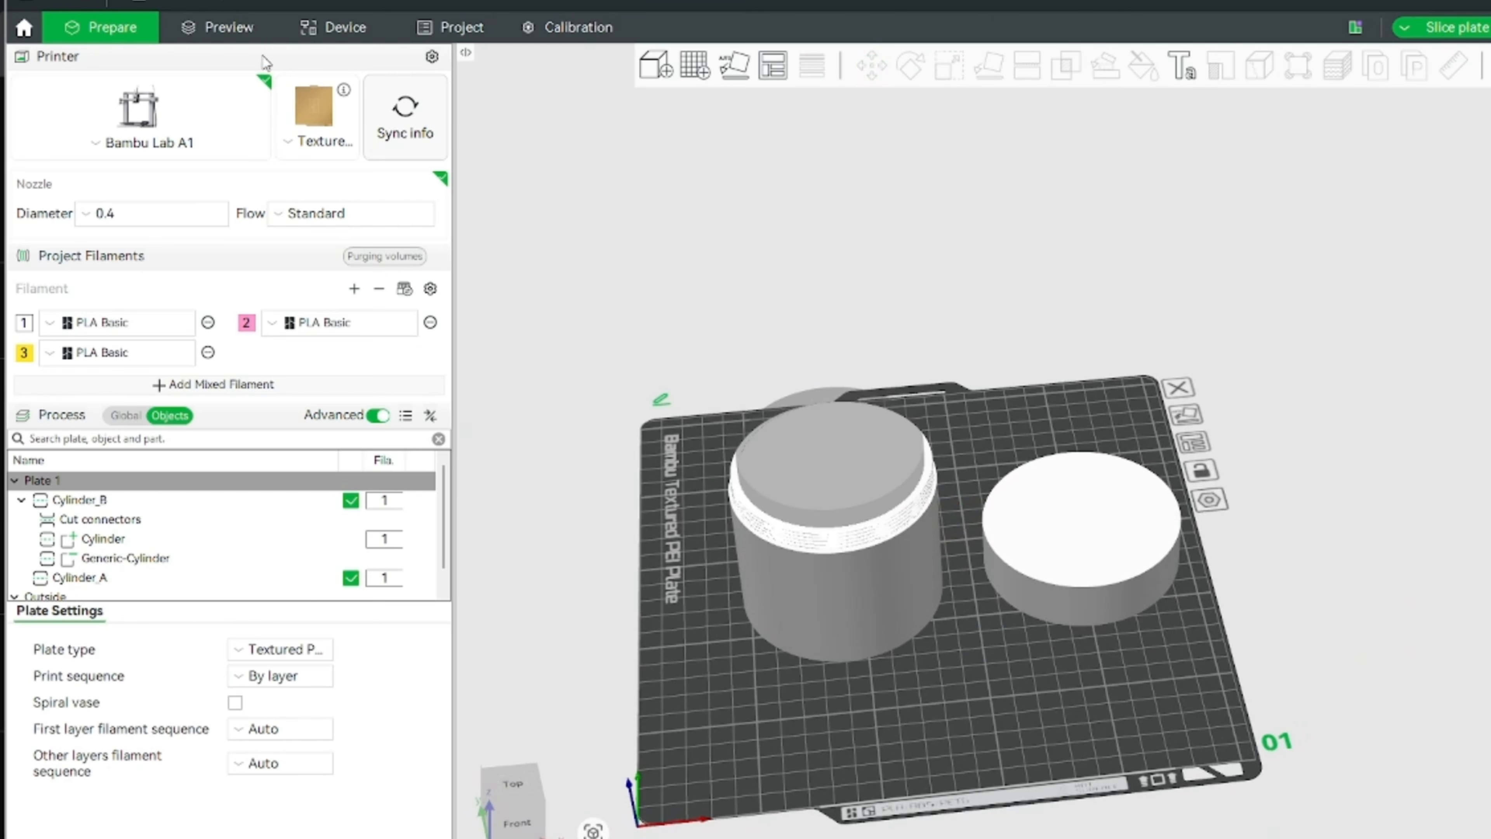
Step: Slice the plate and examine the body's cavity and thread and the lid's orientation in the preview
{"action": "left_click", "coordinate": [229, 27]}
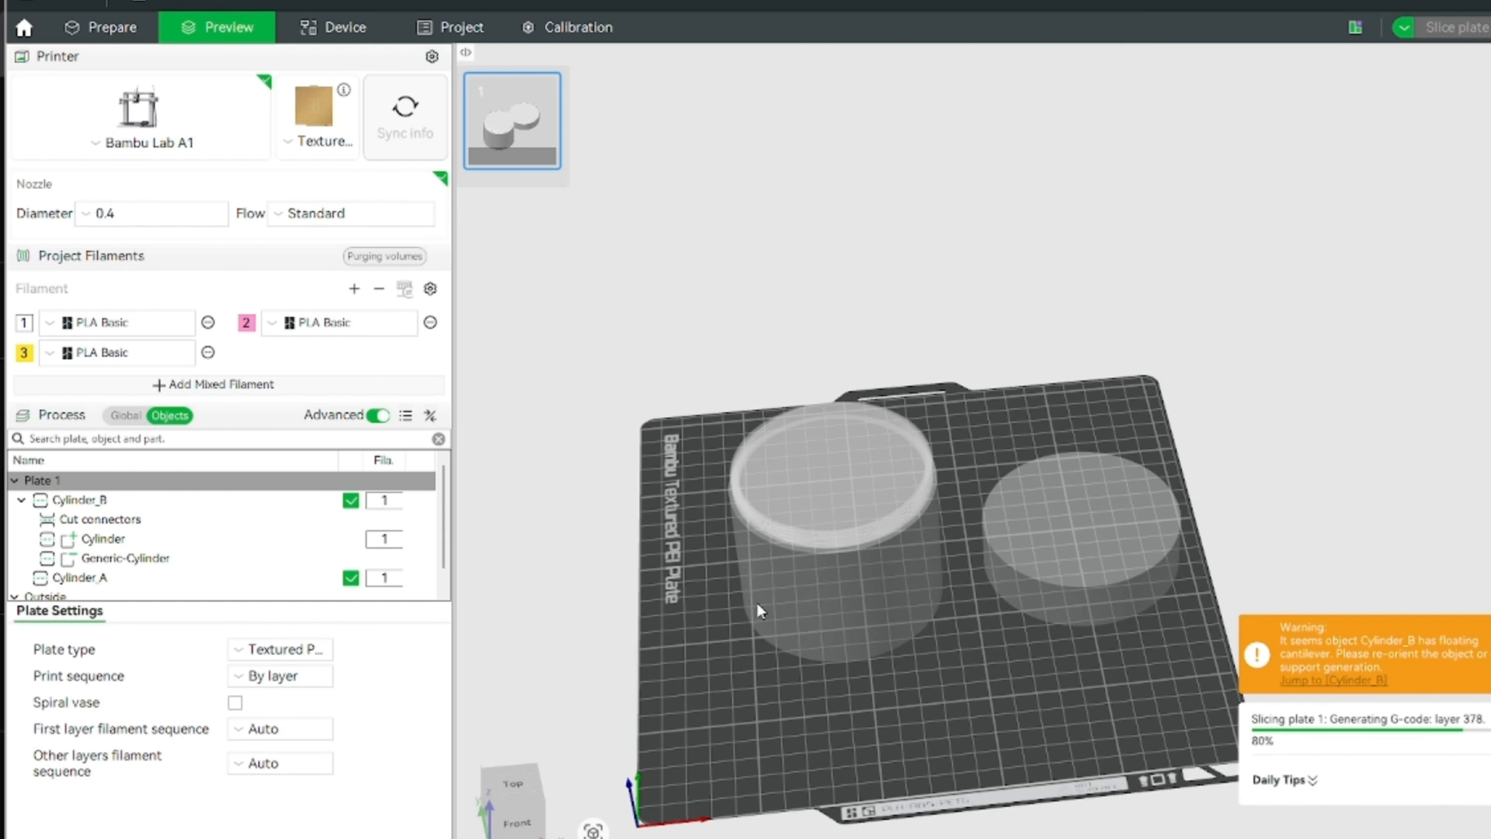
{"action": "left_click_drag", "start_coordinate": [825, 681], "coordinate": [856, 698]}
{"action": "scroll", "coordinate": [857, 699], "scroll_direction": "up", "scroll_amount": 5}
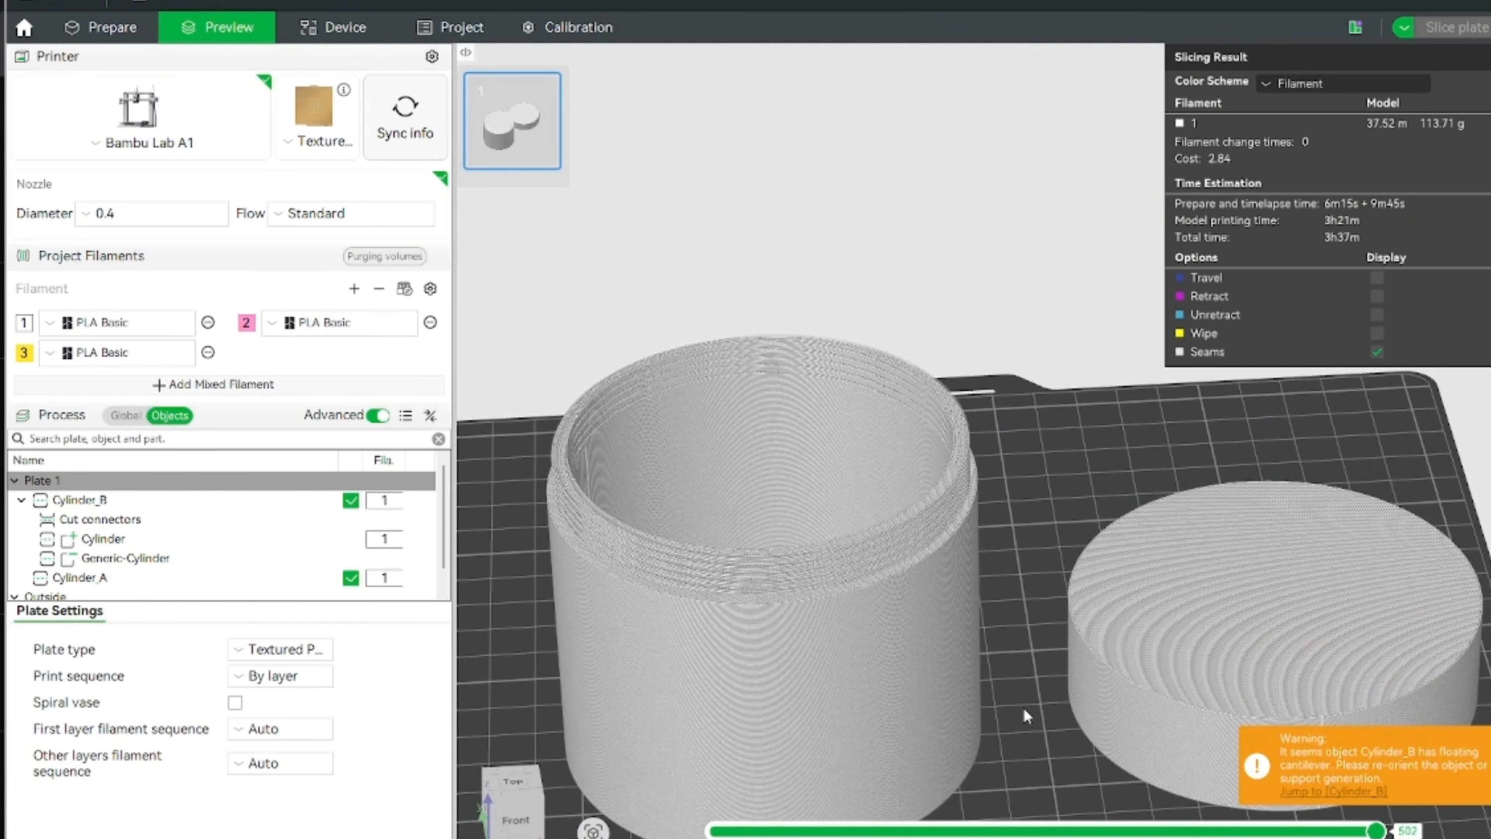
{"action": "right_click_drag", "start_coordinate": [1022, 707], "coordinate": [1285, 665]}
{"action": "scroll", "coordinate": [871, 705], "scroll_direction": "up", "scroll_amount": 3}
{"action": "left_click_drag", "start_coordinate": [871, 704], "coordinate": [978, 756]}
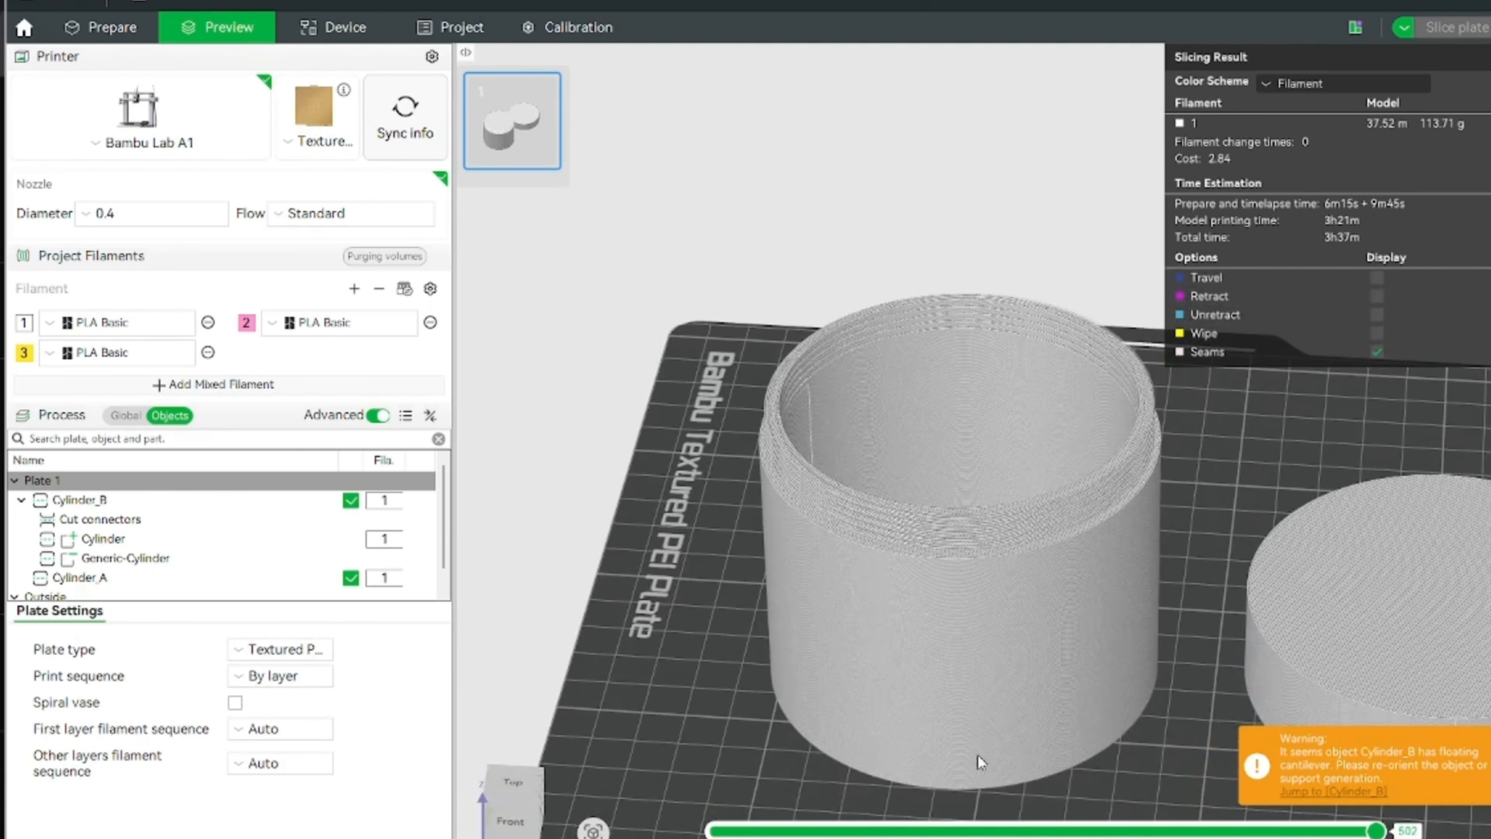
{"action": "left_click_drag", "start_coordinate": [1150, 727], "coordinate": [1135, 563]}
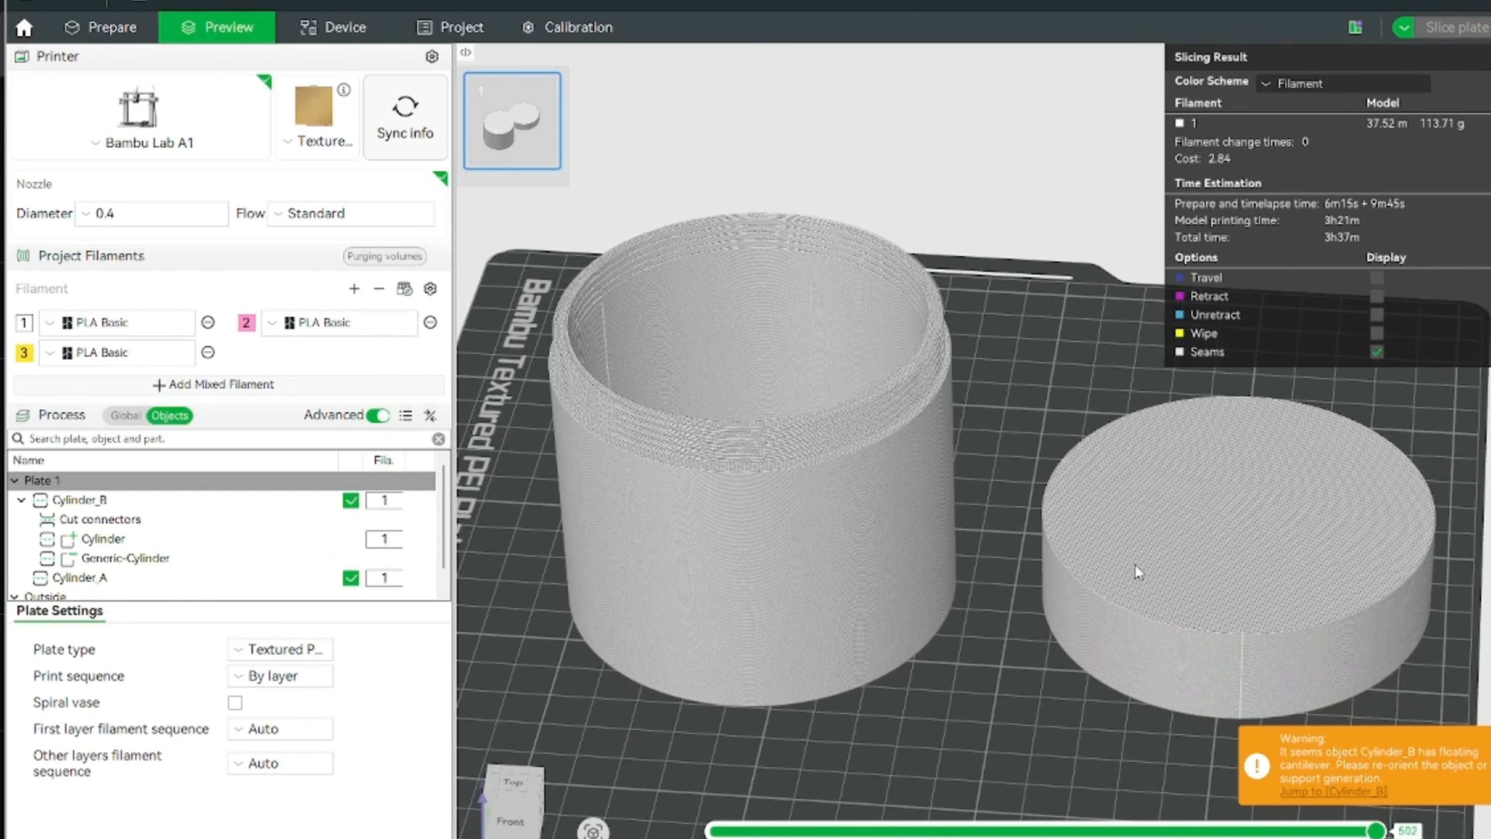
{"action": "left_click_drag", "start_coordinate": [1012, 714], "coordinate": [1029, 721]}
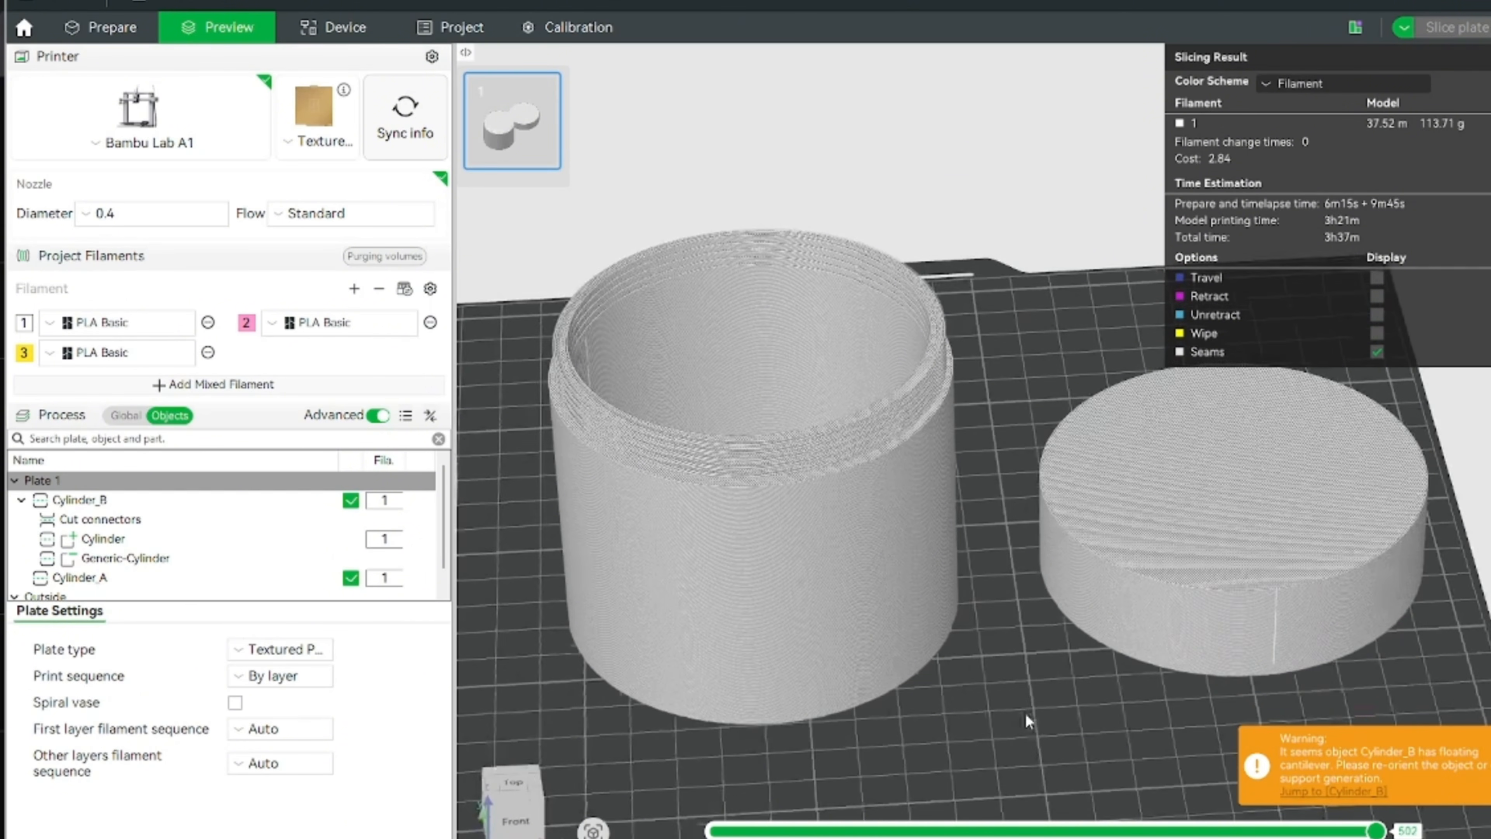
Step: Return to model preparation and flip the lid upside down with an absolute rotation of 180° about X
{"action": "left_click", "coordinate": [141, 31]}
{"action": "left_click", "coordinate": [1197, 515]}
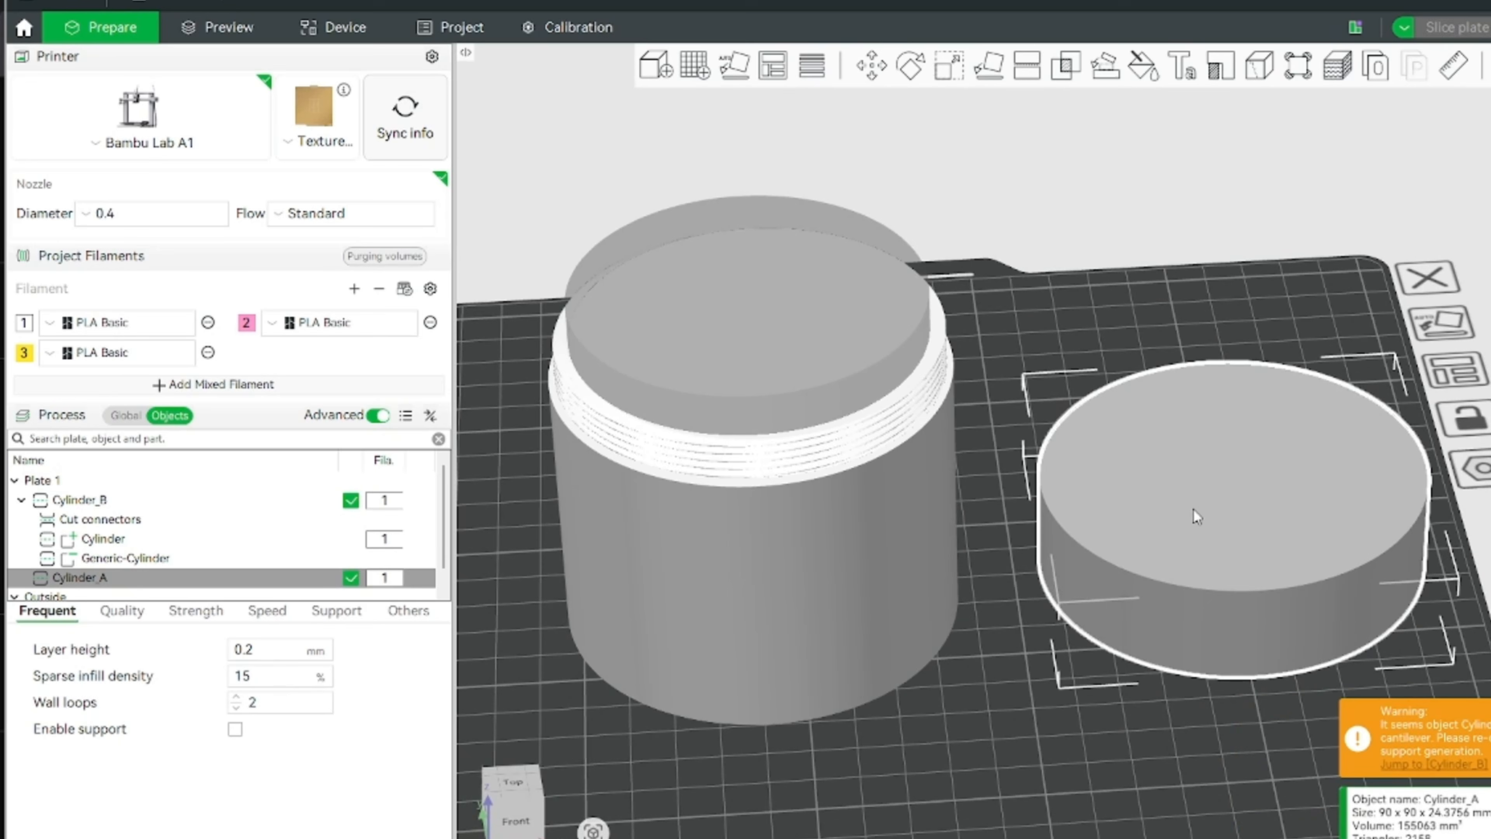
{"action": "key", "text": "r"}
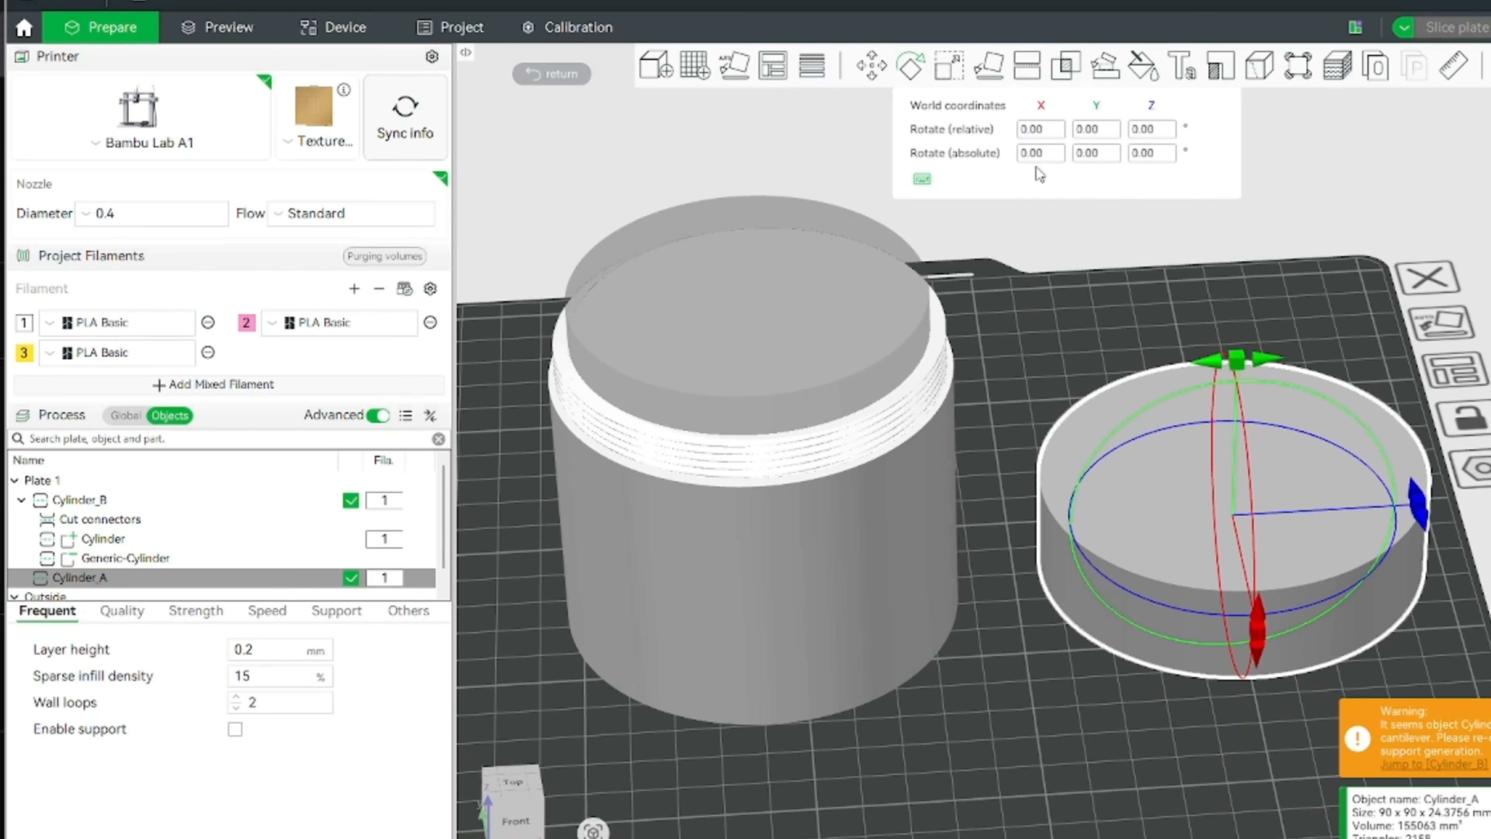
{"action": "left_click", "coordinate": [1038, 157]}
{"action": "key", "text": "BackSpace"}
{"action": "key", "text": "BackSpace"}
{"action": "key", "text": "BackSpace"}
{"action": "key", "text": "BackSpace"}
{"action": "type", "text": "18"}
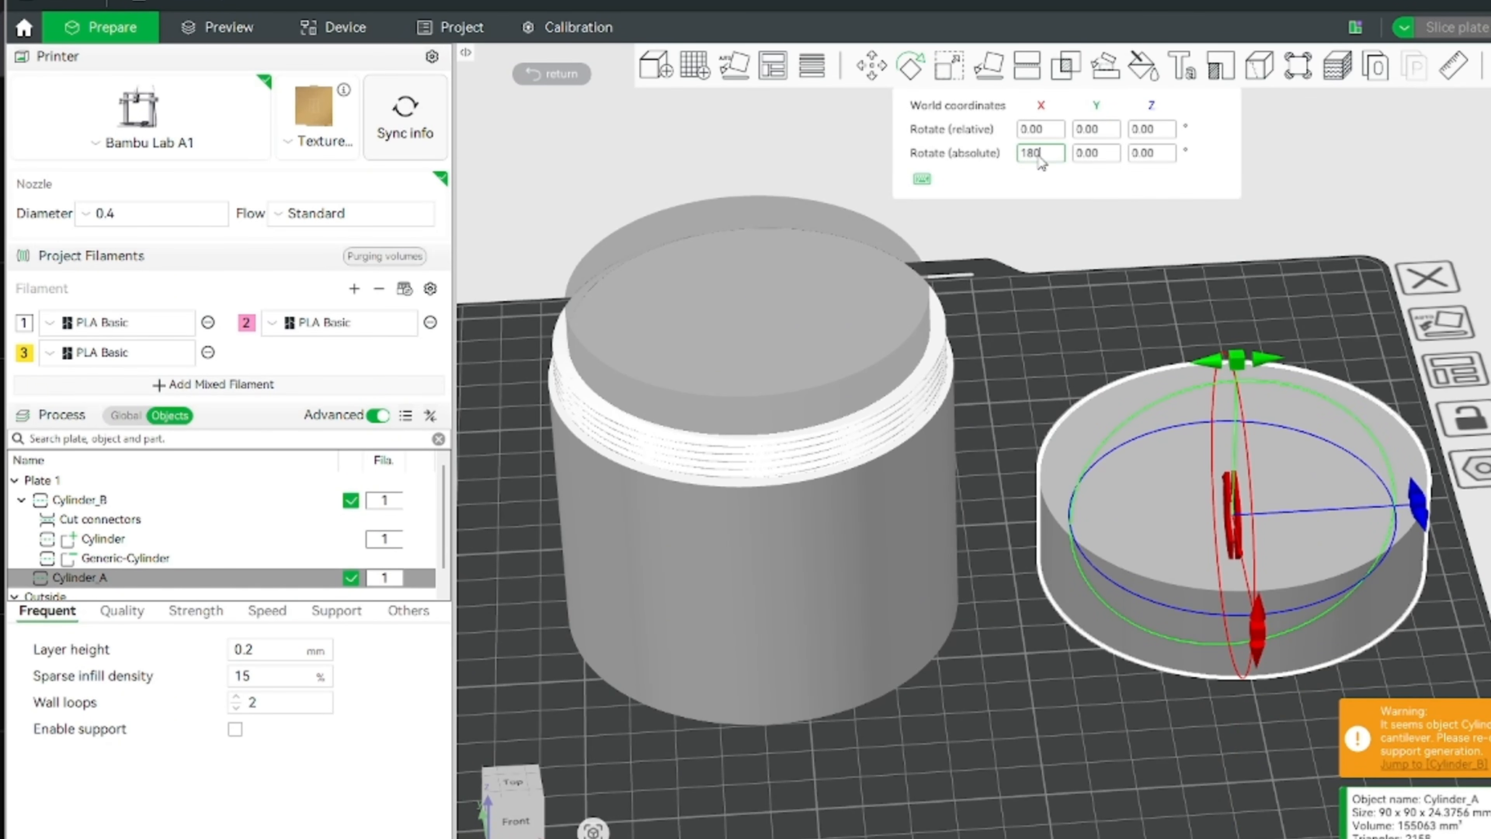
{"action": "type", "text": "0"}
{"action": "key", "text": "Return"}
{"action": "left_click", "coordinate": [989, 702]}
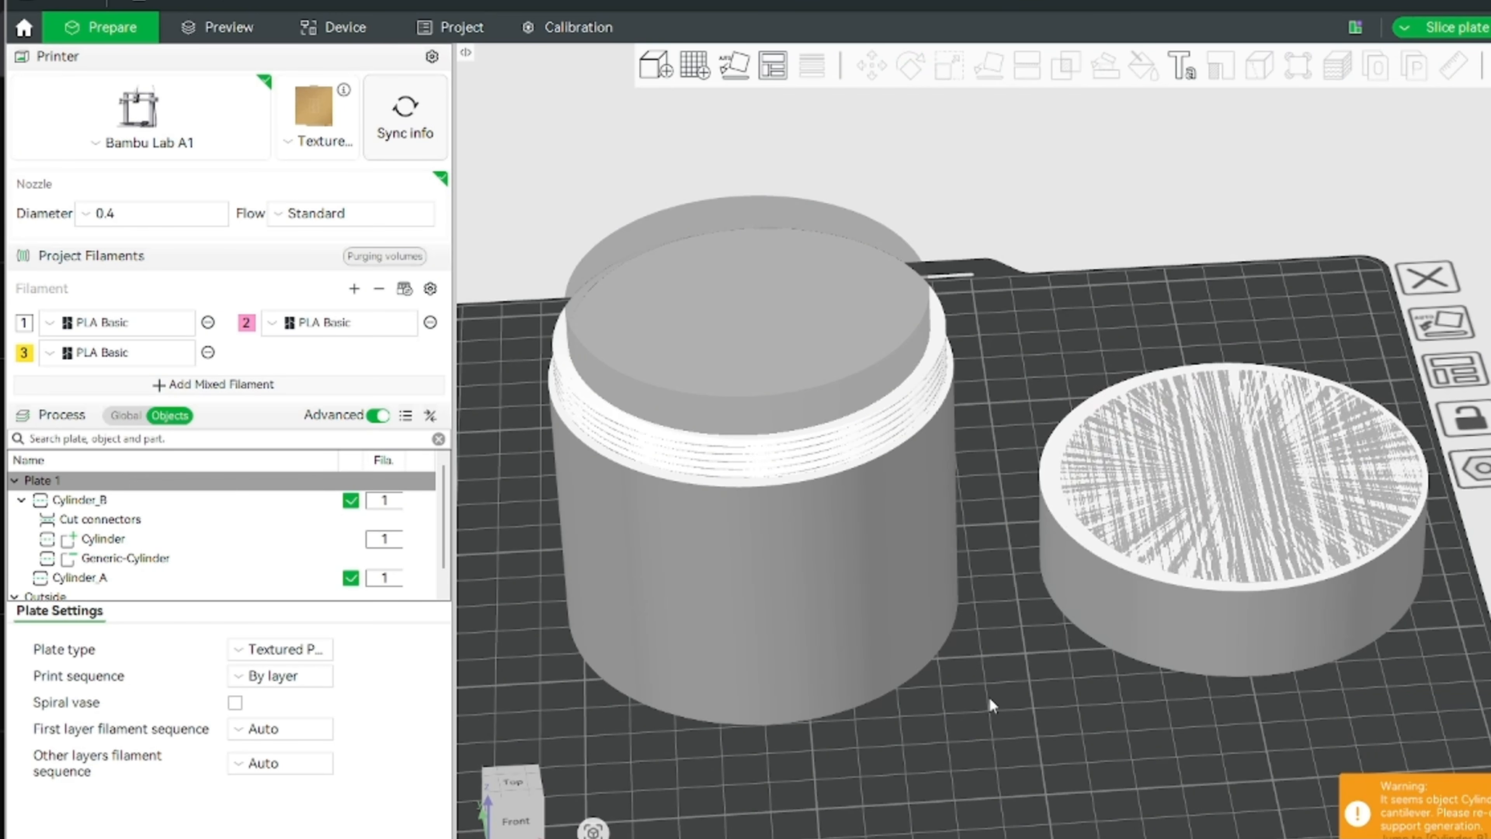
Step: Reslice the plate with the flipped lid and inspect the threads of both parts up close
{"action": "key", "text": "ctrl+r"}
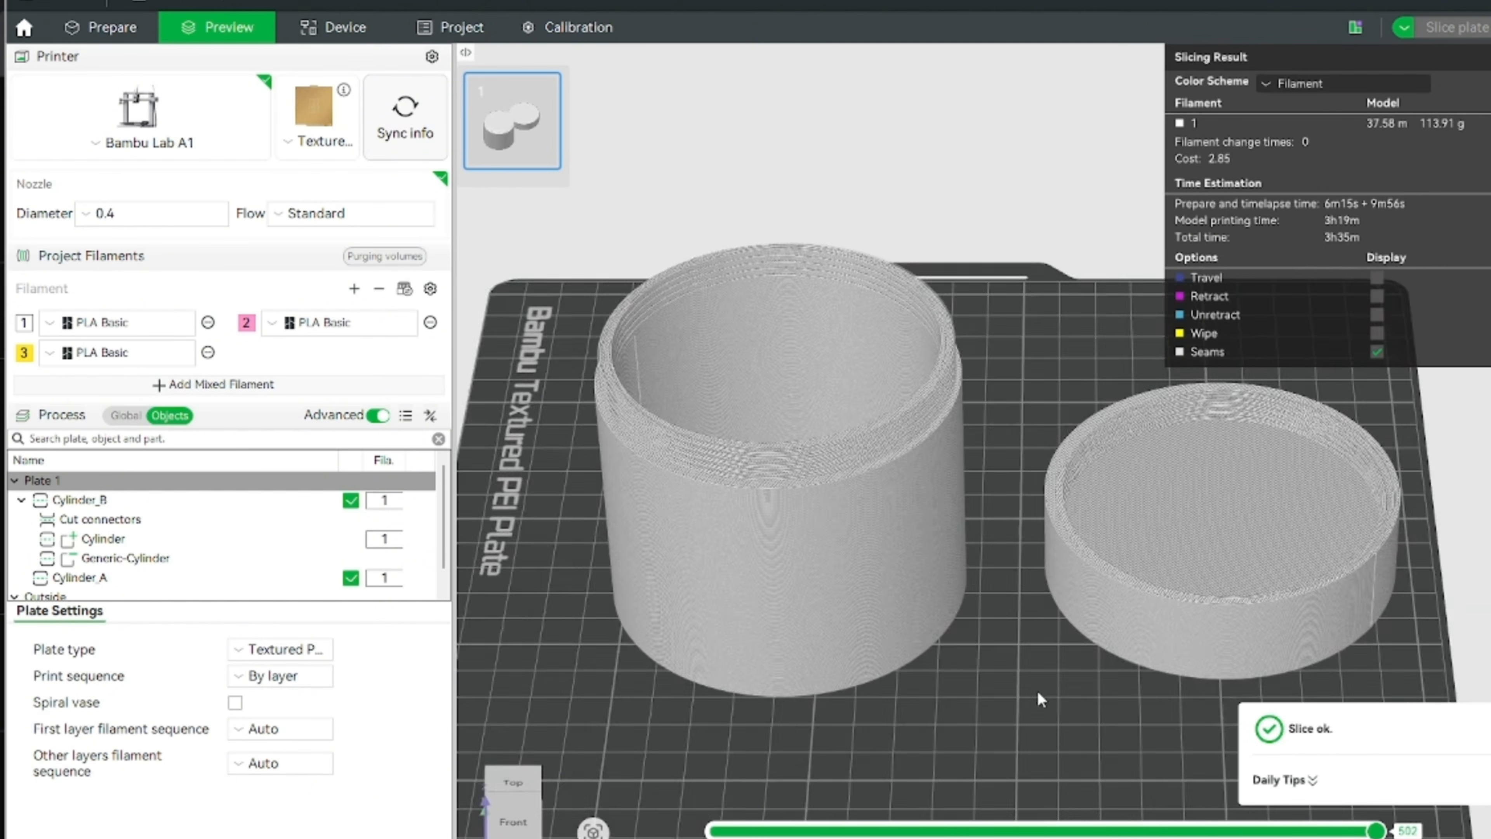
{"action": "left_click_drag", "start_coordinate": [1038, 692], "coordinate": [1140, 636]}
{"action": "scroll", "coordinate": [1091, 690], "scroll_direction": "up", "scroll_amount": 4}
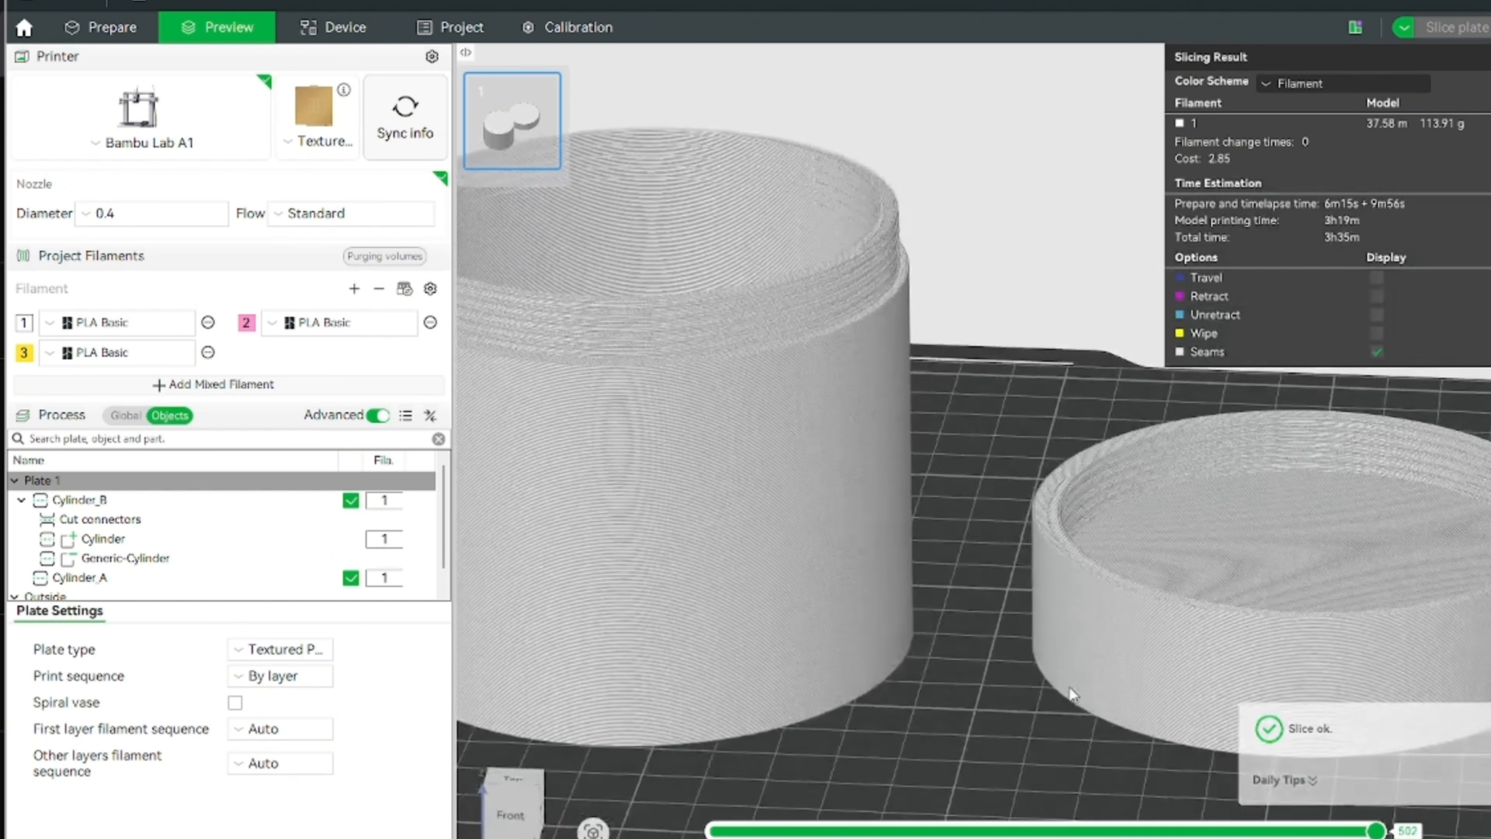
{"action": "scroll", "coordinate": [1094, 700], "scroll_direction": "down", "scroll_amount": 5}
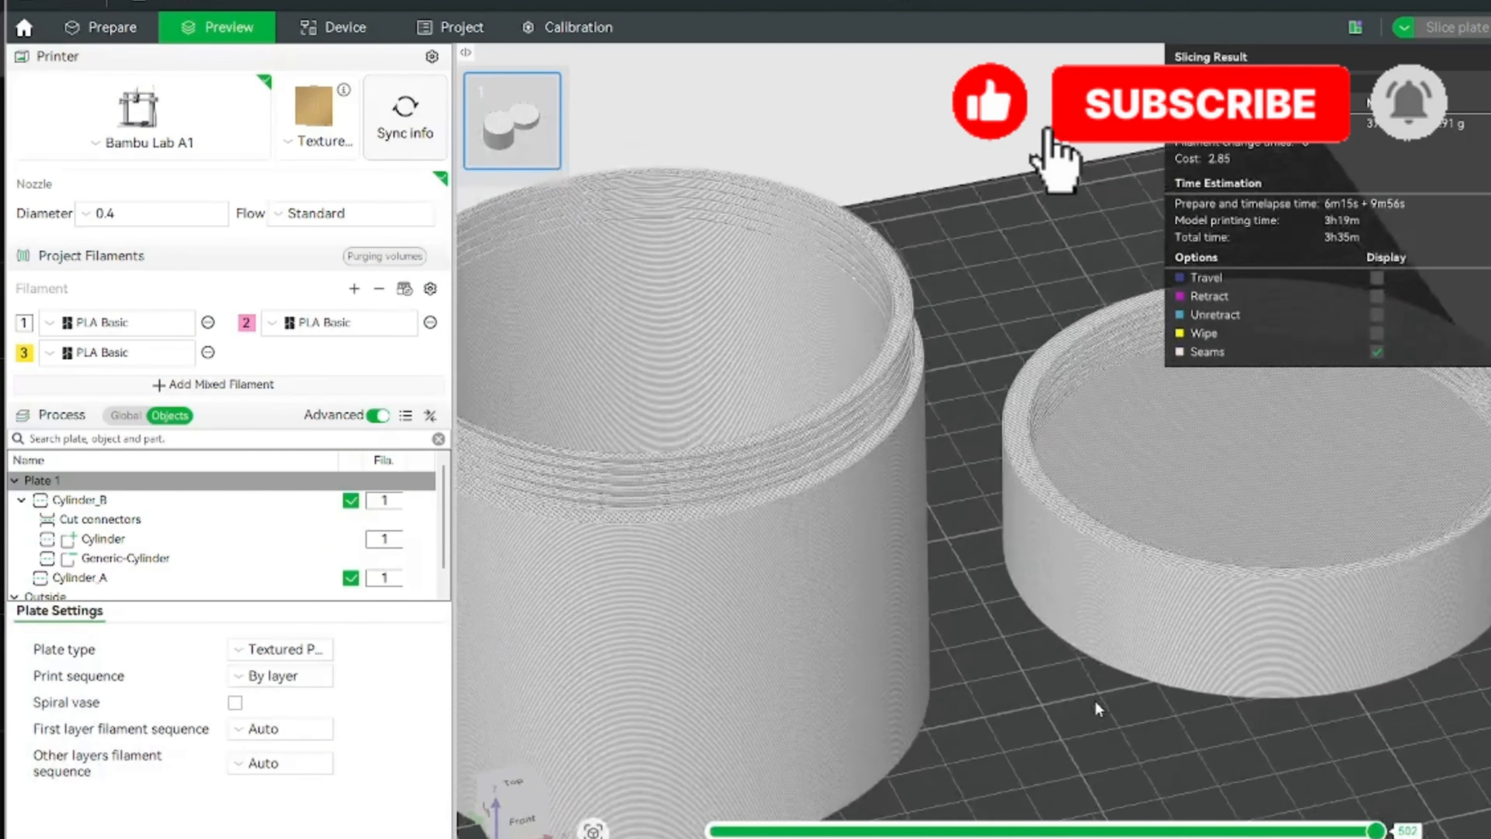